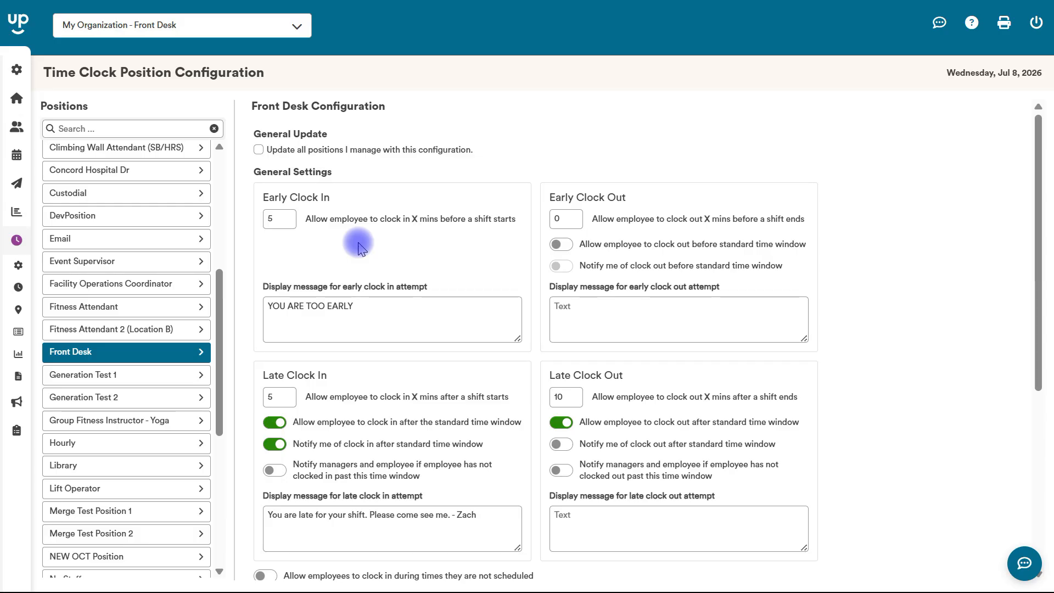
Turn on notifying managers and the employee when a Front Desk employee misses late clock-in
{"action": "double_click", "coordinate": [277, 217]}
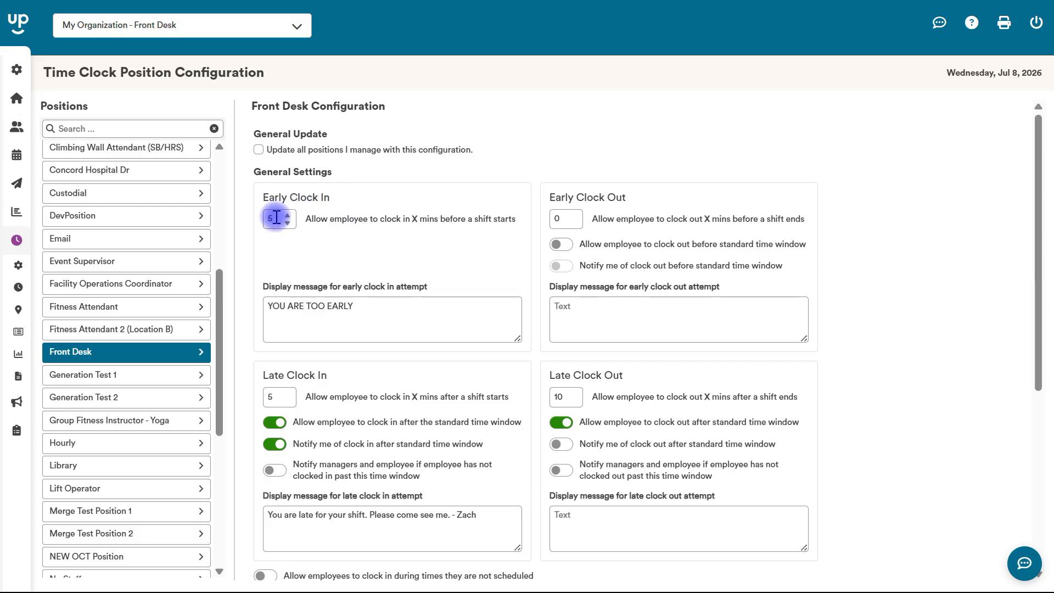
{"action": "left_click", "coordinate": [394, 342]}
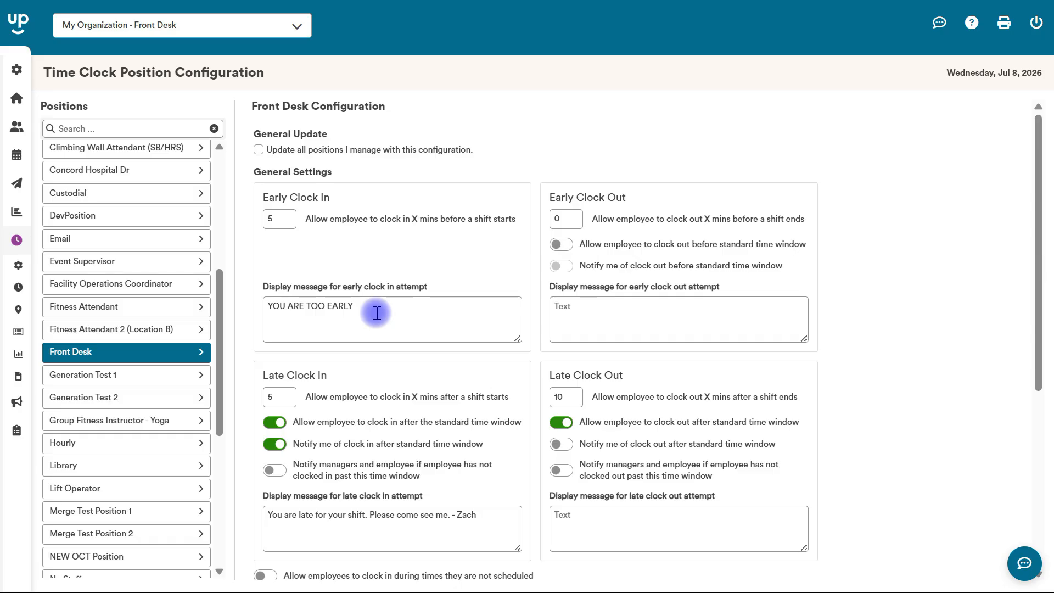
{"action": "scroll", "coordinate": [1030, 252], "scroll_direction": "down", "scroll_amount": 2}
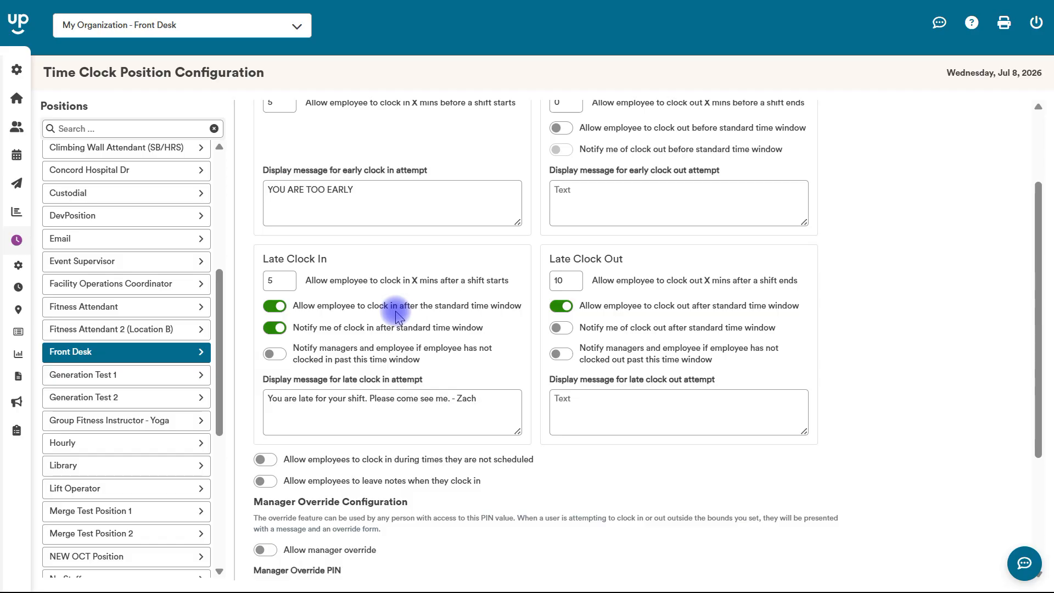
{"action": "left_click", "coordinate": [270, 355]}
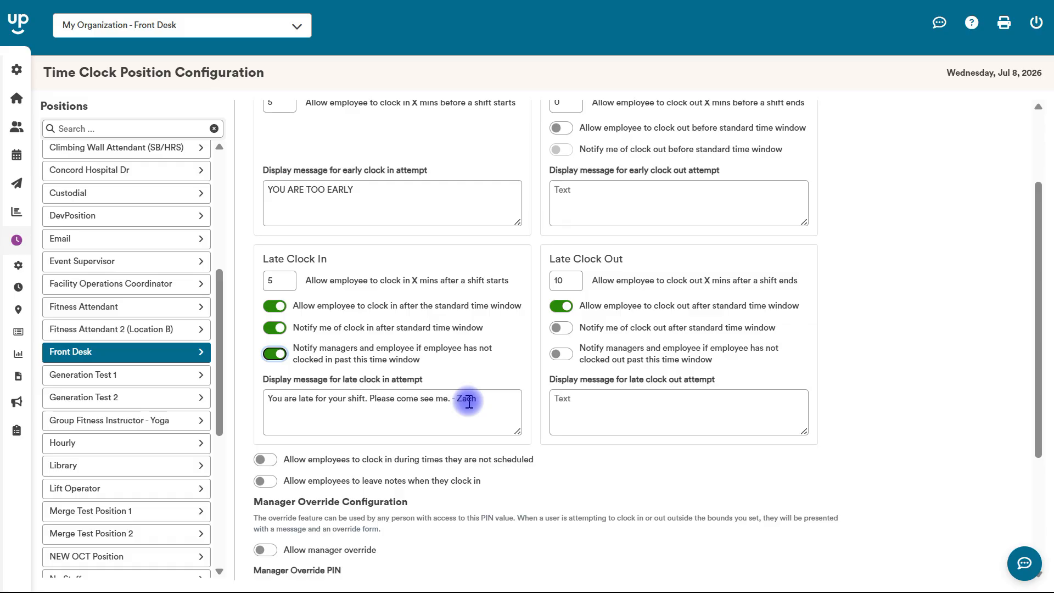
{"action": "left_click_drag", "start_coordinate": [1045, 347], "coordinate": [880, 246]}
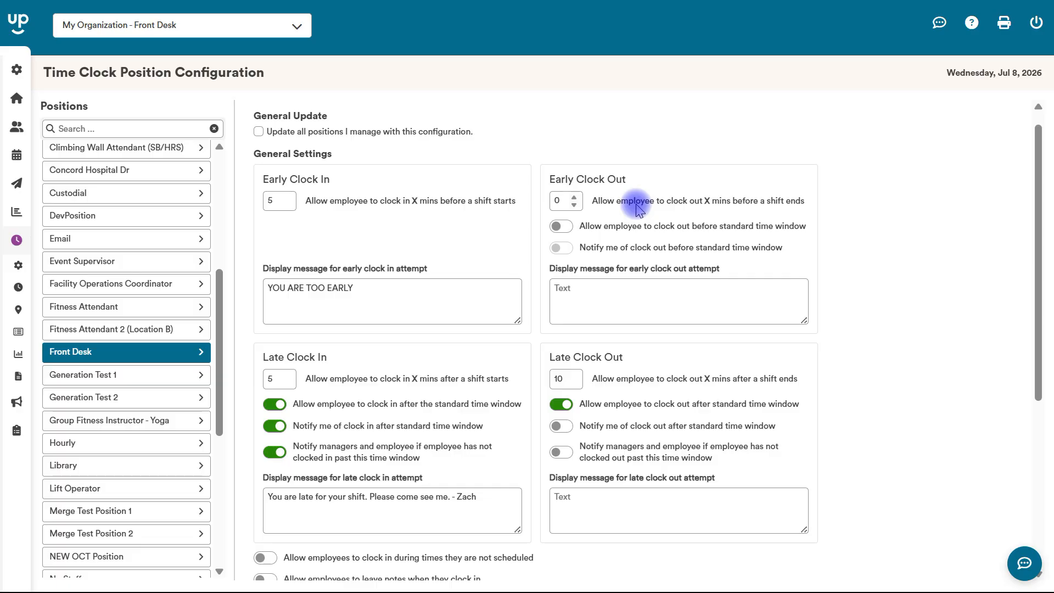
Set Early Clock Out to 10 minutes and Late Clock Out to 30 minutes, keeping late clock-out allowed
{"action": "left_click", "coordinate": [560, 225]}
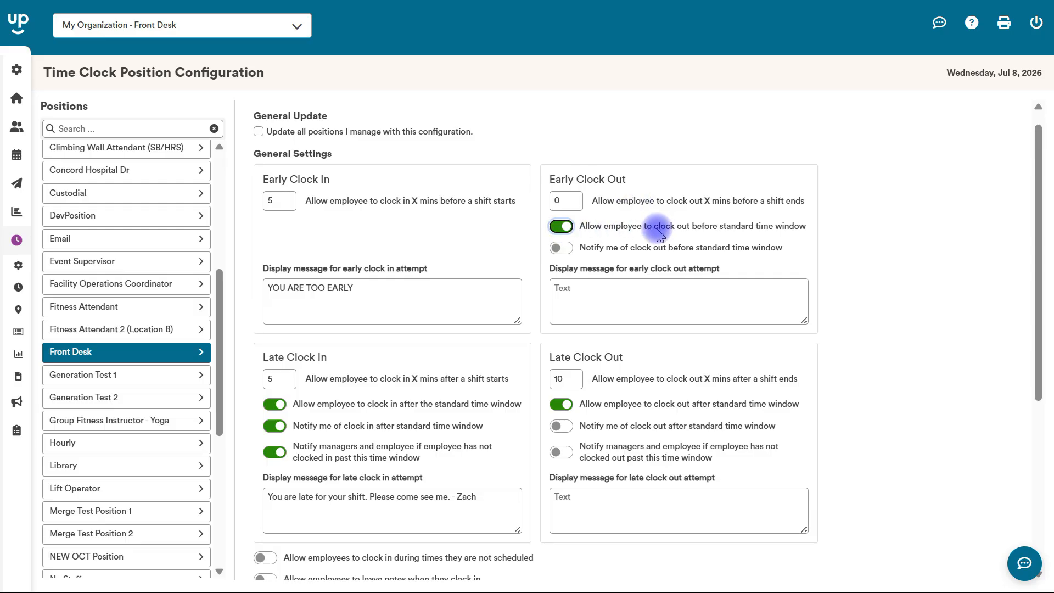
{"action": "left_click", "coordinate": [560, 226]}
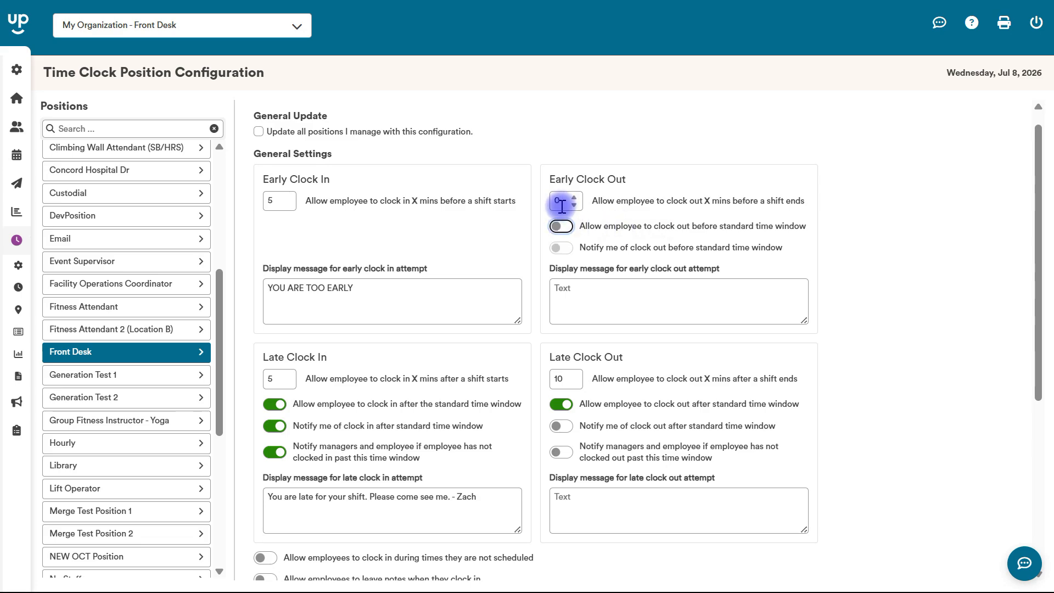
{"action": "double_click", "coordinate": [564, 203]}
{"action": "type", "text": "10"}
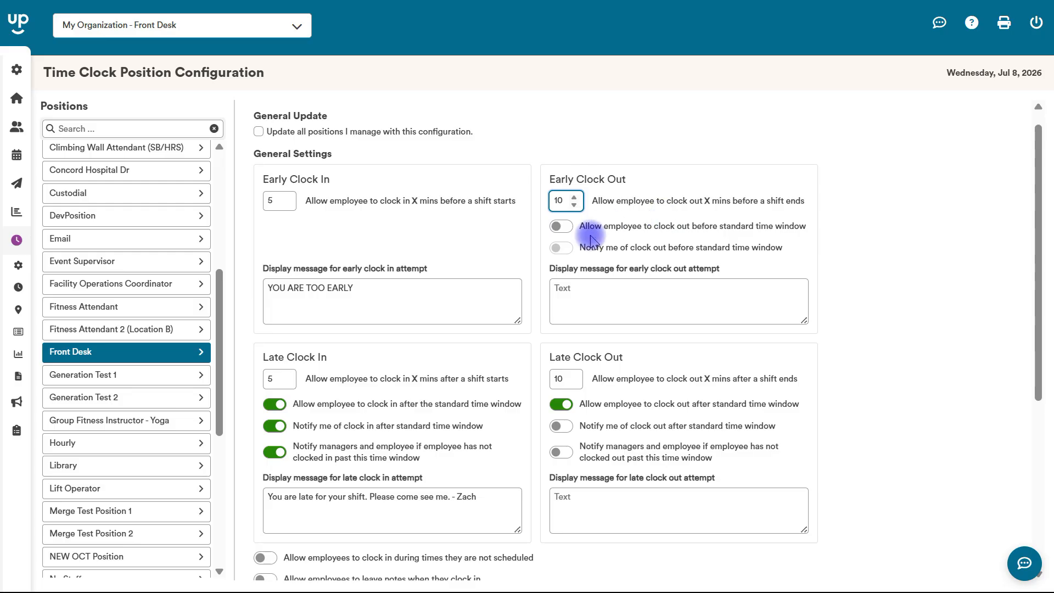
{"action": "scroll", "coordinate": [1035, 277], "scroll_direction": "down", "scroll_amount": 2}
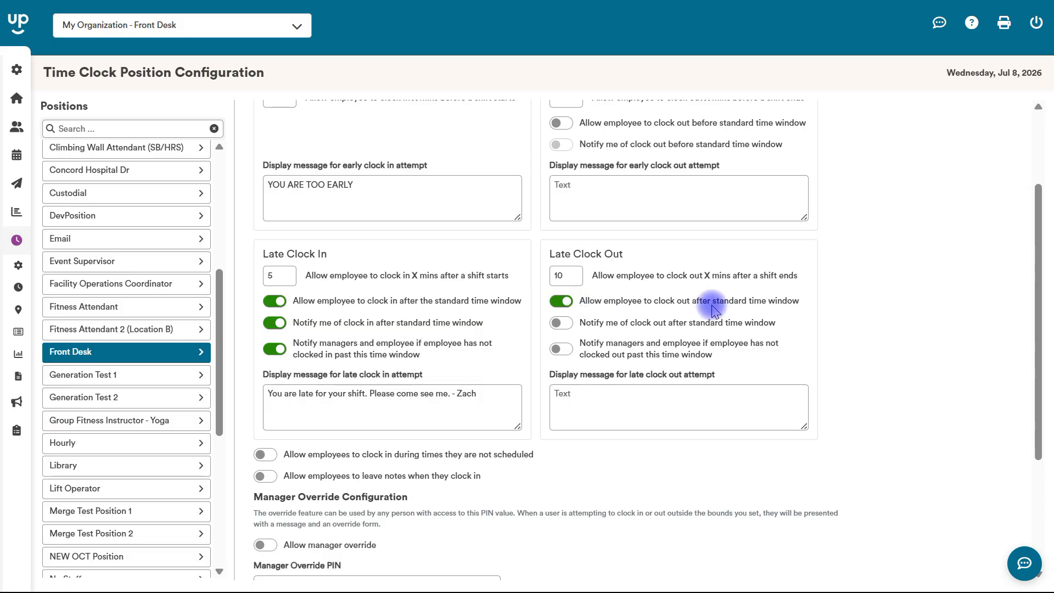
{"action": "left_click", "coordinate": [562, 300]}
{"action": "left_click", "coordinate": [566, 276]}
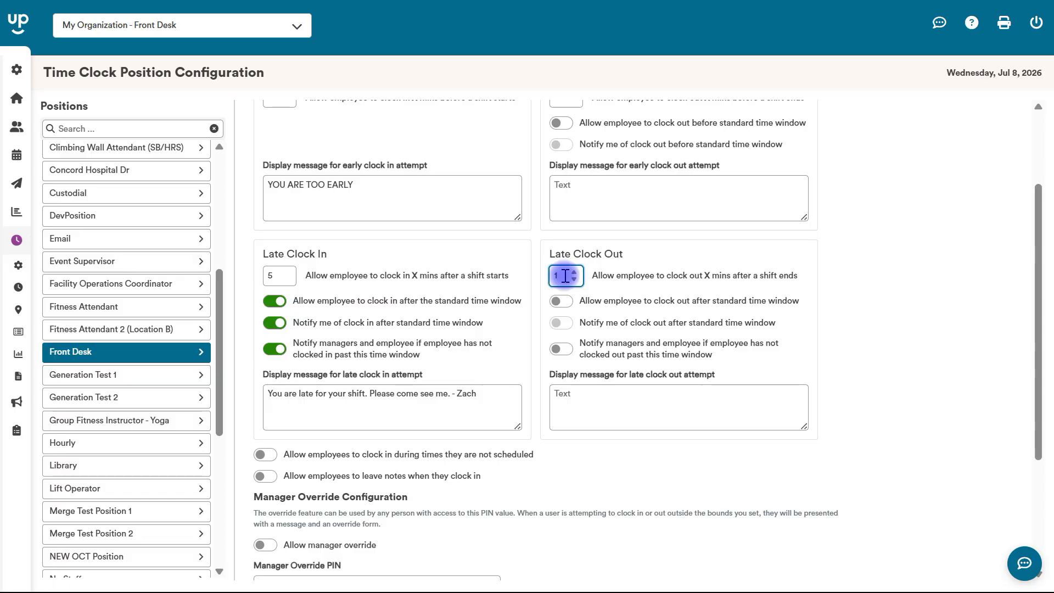
{"action": "type", "text": "30"}
{"action": "left_click", "coordinate": [561, 302]}
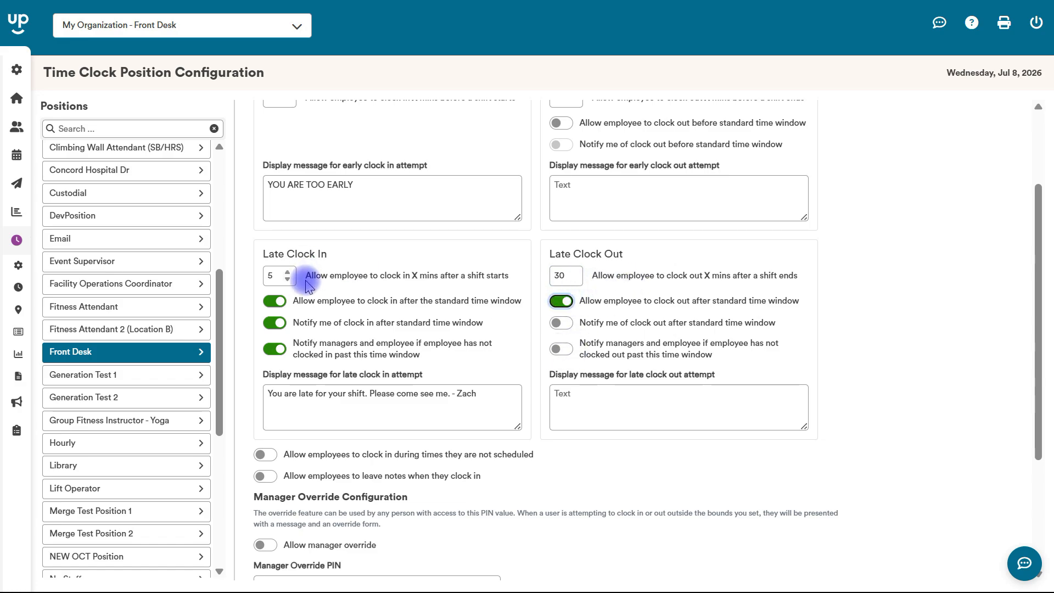
Turn off both the missed clock-in and missed clock-out manager notifications
{"action": "left_click", "coordinate": [562, 348]}
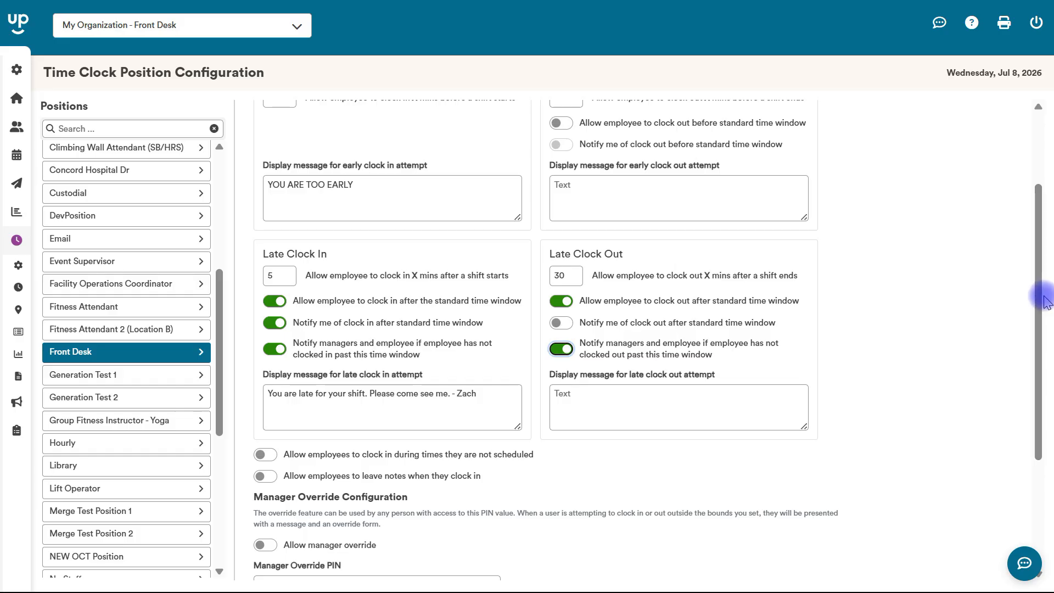
{"action": "left_click_drag", "start_coordinate": [1040, 294], "coordinate": [1026, 346]}
{"action": "left_click", "coordinate": [563, 261]}
{"action": "left_click", "coordinate": [274, 259]}
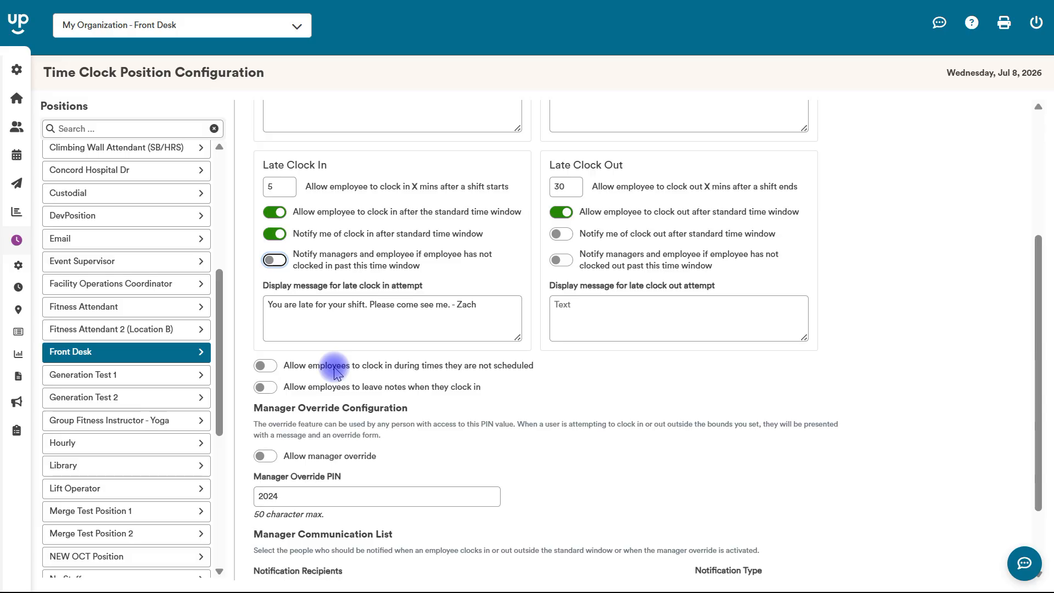
Keep unscheduled clock-ins disallowed and enable notes when employees clock in
{"action": "left_click", "coordinate": [267, 367]}
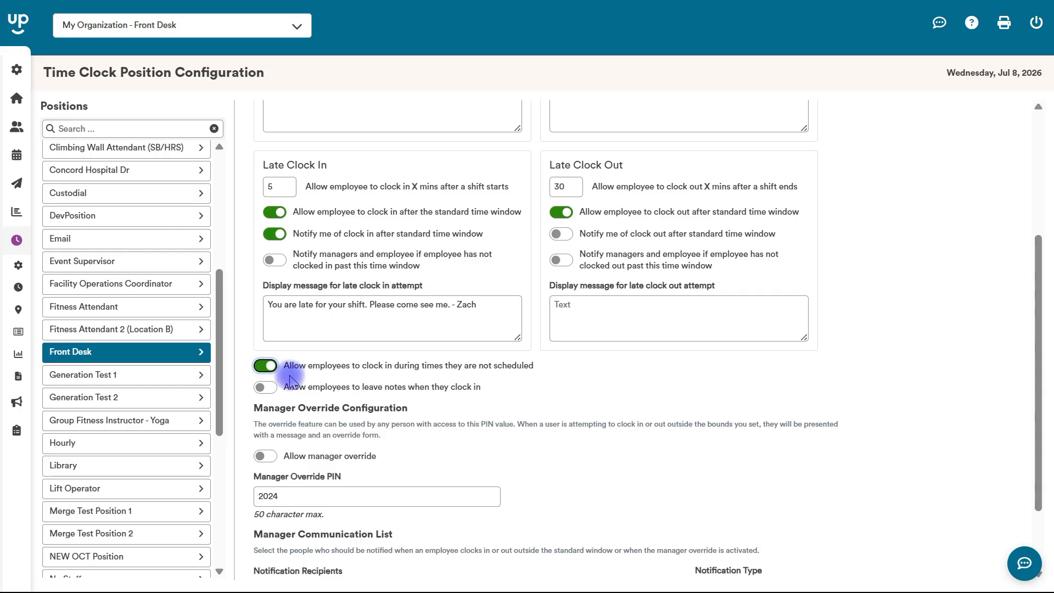
{"action": "left_click", "coordinate": [274, 367]}
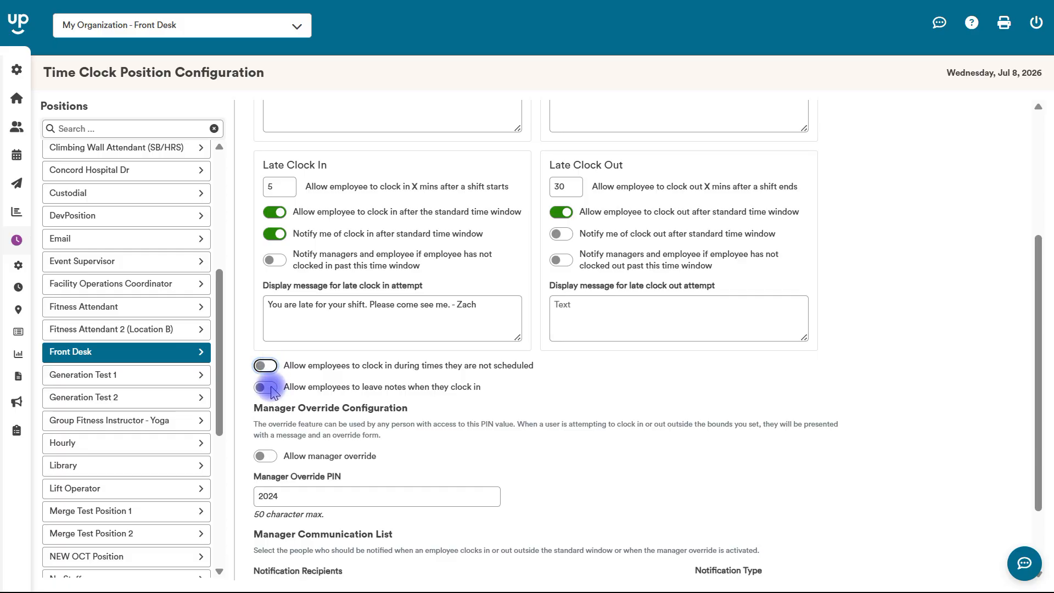
{"action": "left_click", "coordinate": [272, 390]}
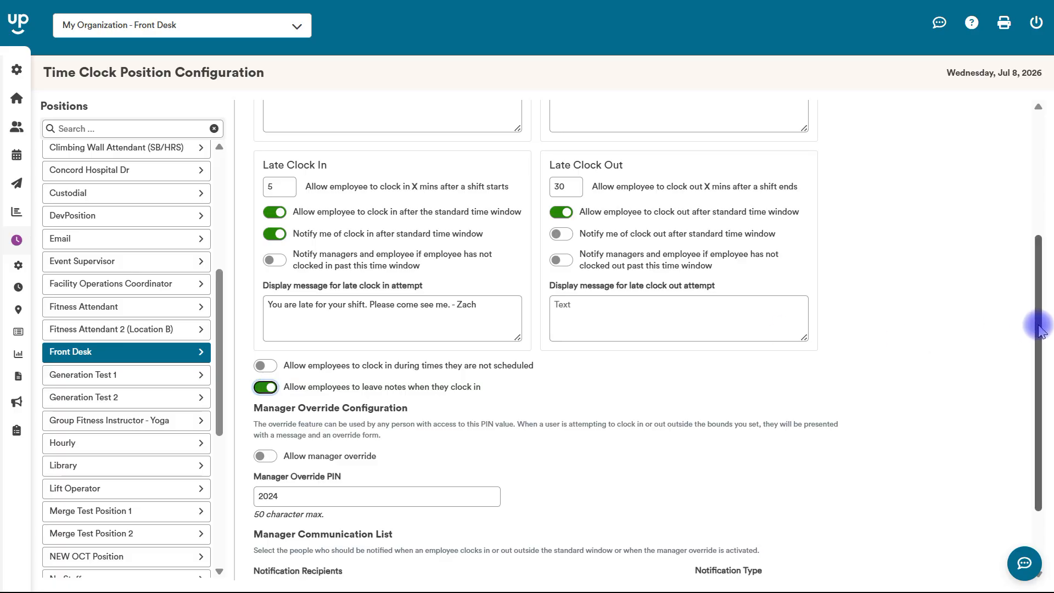
{"action": "left_click_drag", "start_coordinate": [1036, 324], "coordinate": [1007, 401]}
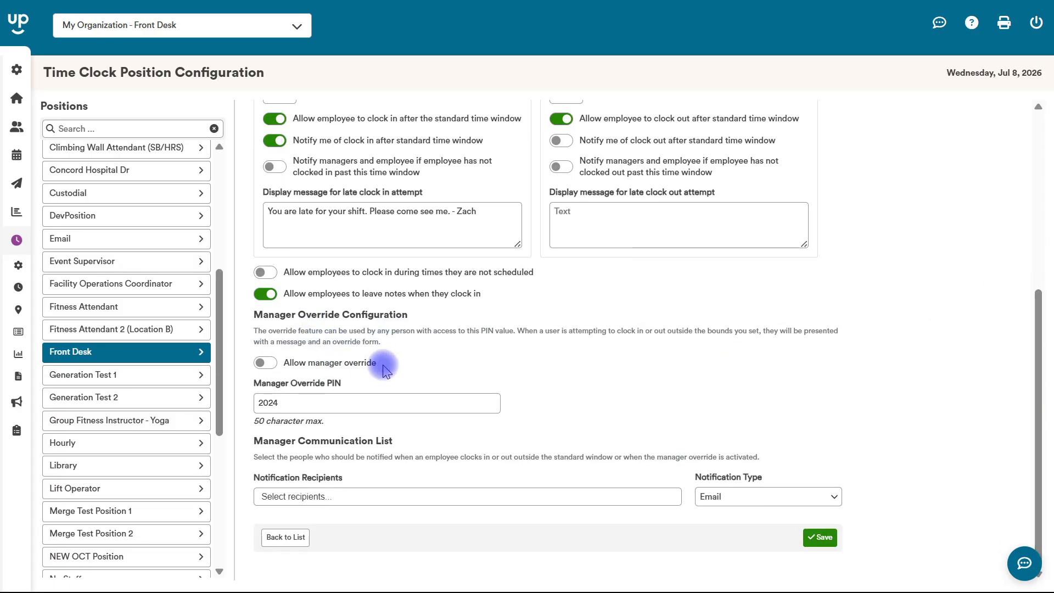
{"action": "left_click_drag", "start_coordinate": [1037, 423], "coordinate": [1016, 269]}
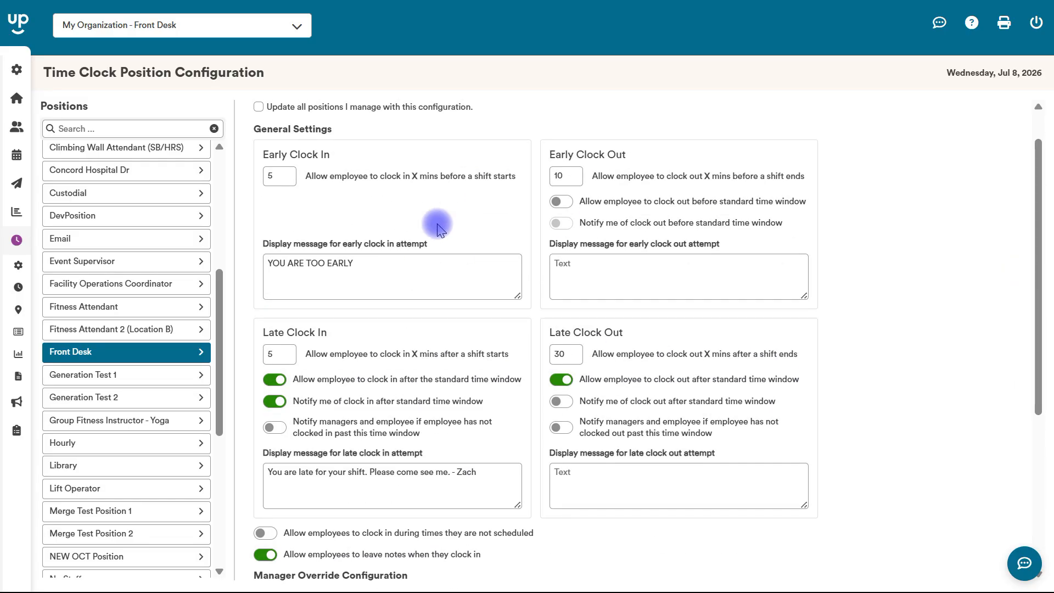
{"action": "left_click_drag", "start_coordinate": [1032, 245], "coordinate": [1041, 424]}
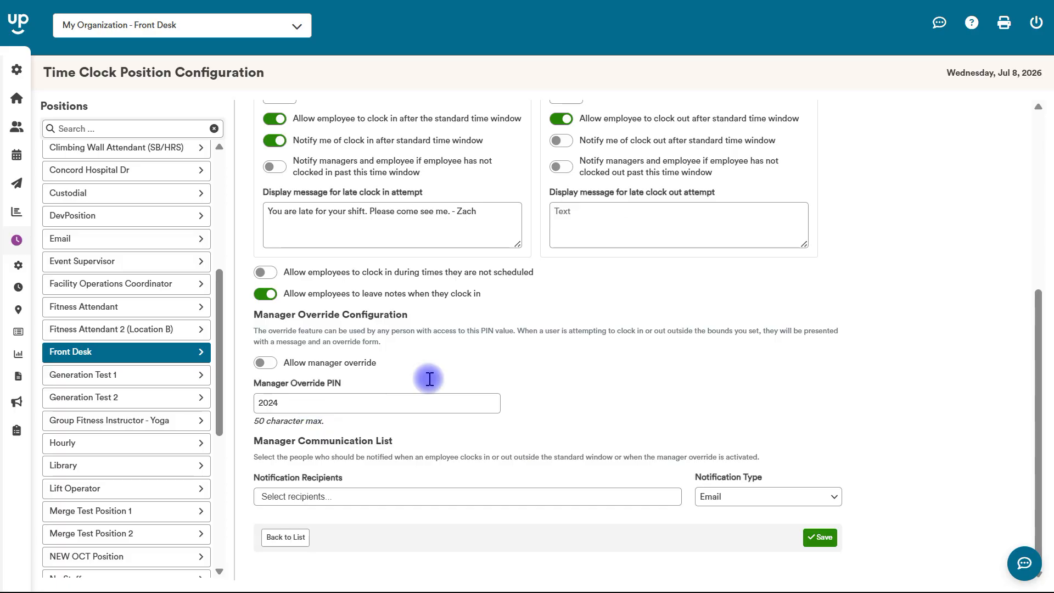
{"action": "left_click_drag", "start_coordinate": [1035, 402], "coordinate": [1019, 279]}
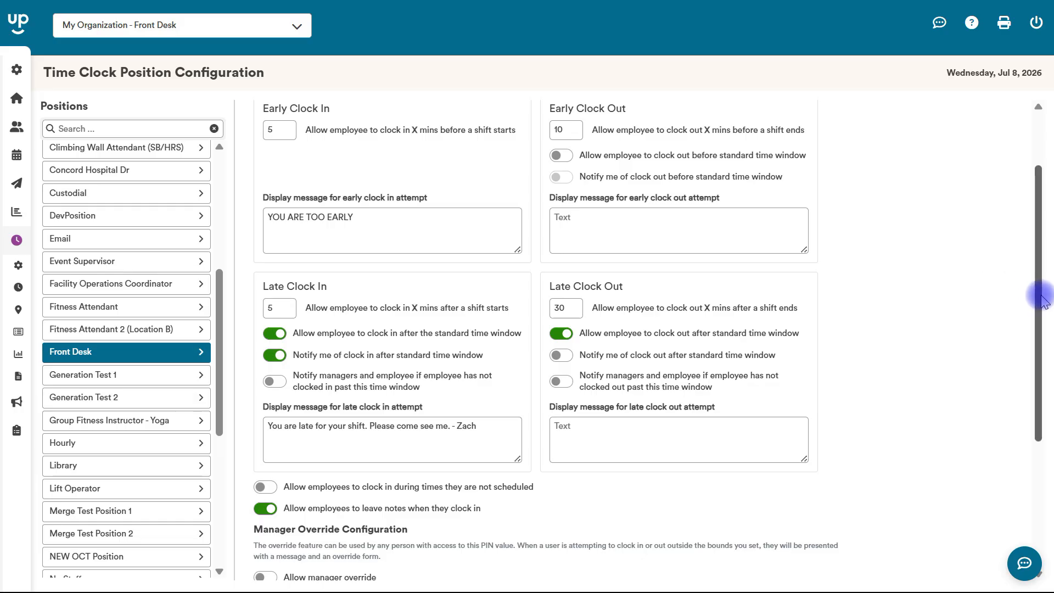
{"action": "left_click_drag", "start_coordinate": [1042, 292], "coordinate": [1042, 395]}
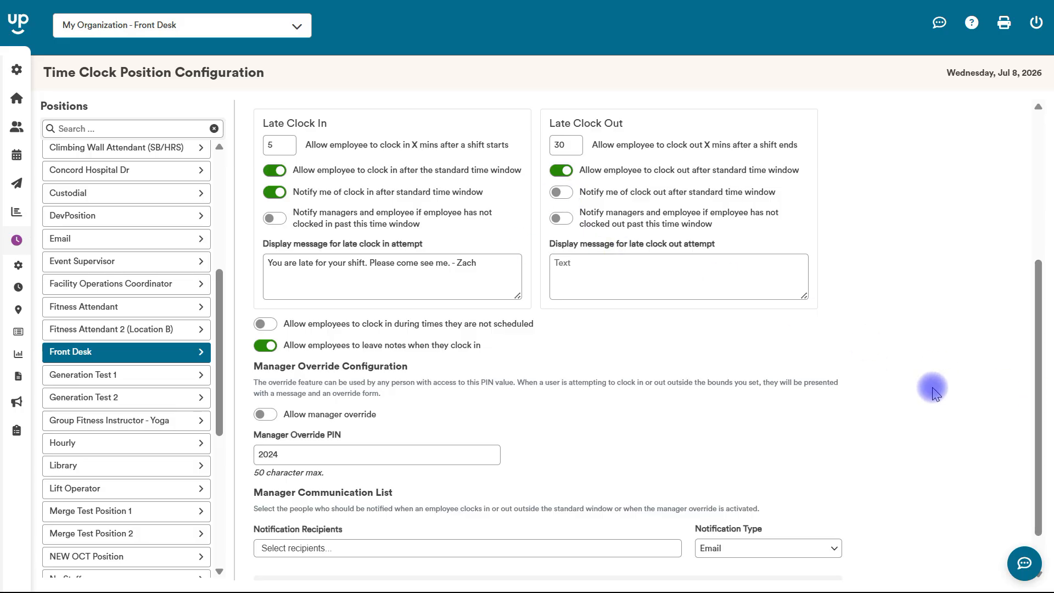
{"action": "left_click_drag", "start_coordinate": [1039, 377], "coordinate": [1049, 418]}
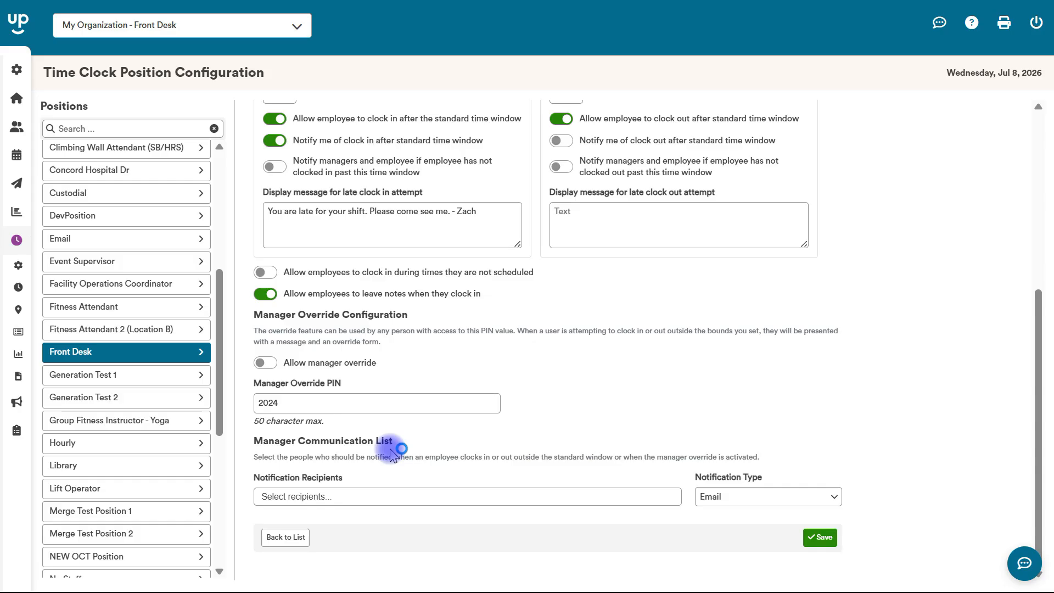
Add a second manager to the Notification Recipients list
{"action": "left_click", "coordinate": [395, 496]}
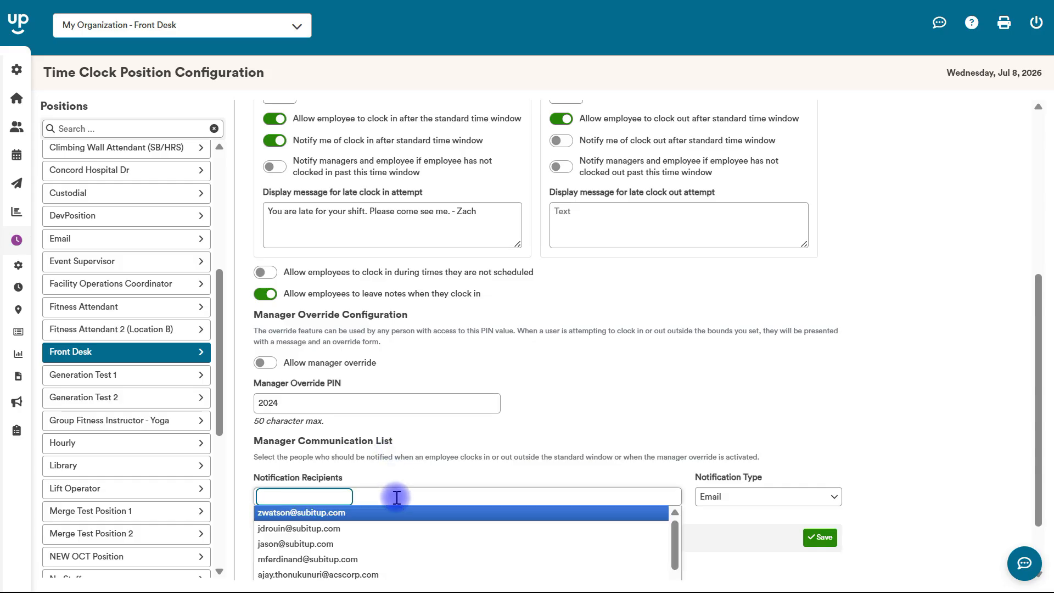
{"action": "left_click", "coordinate": [394, 513]}
{"action": "left_click", "coordinate": [396, 499]}
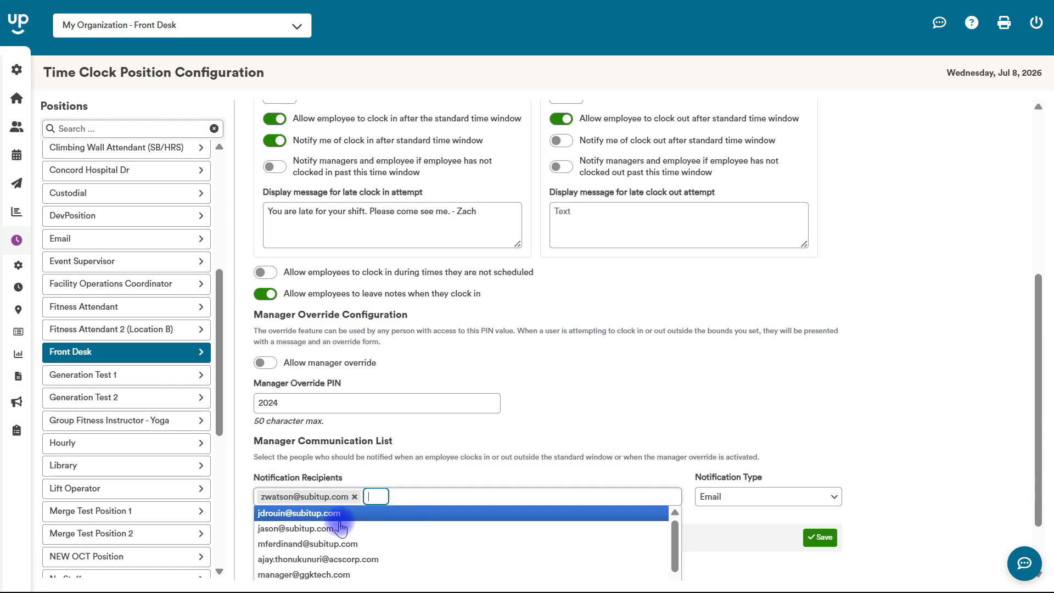
{"action": "left_click", "coordinate": [340, 528]}
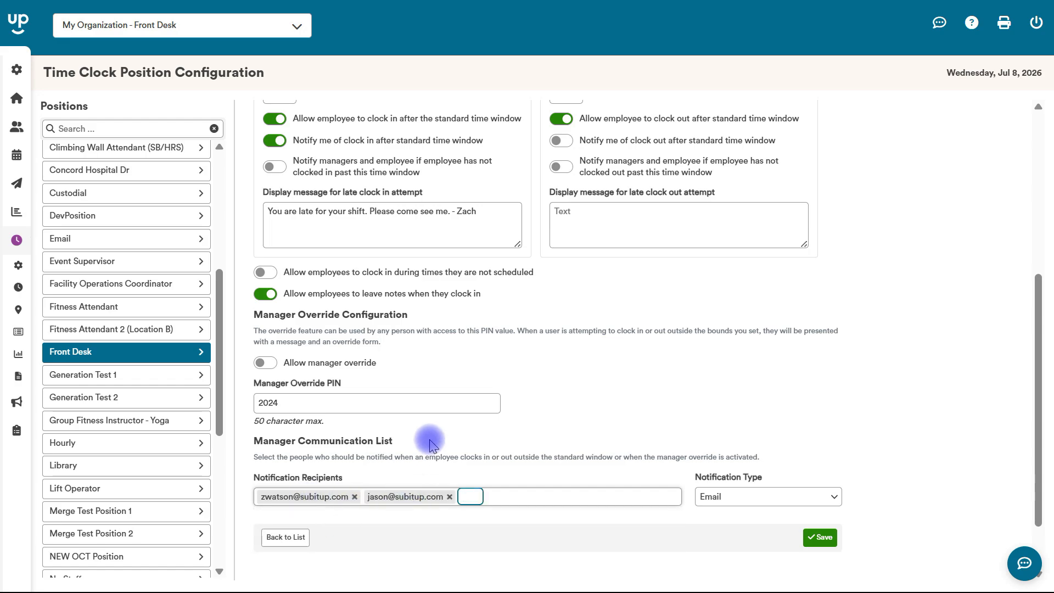
Keep the notification type as Email after briefly switching to Push Notification
{"action": "left_click", "coordinate": [750, 500]}
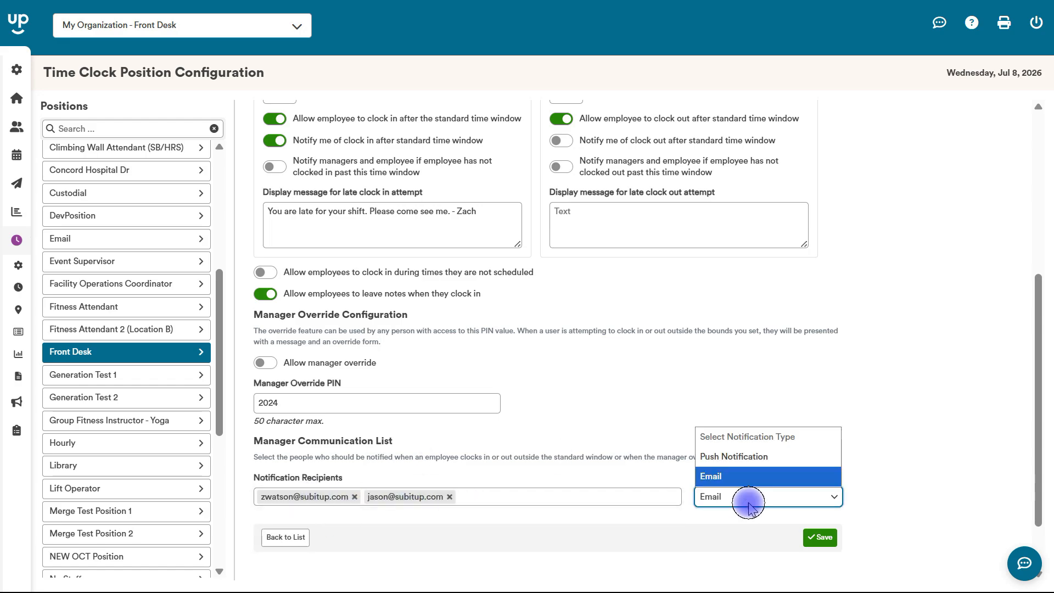
{"action": "left_click", "coordinate": [743, 464]}
{"action": "left_click", "coordinate": [742, 496]}
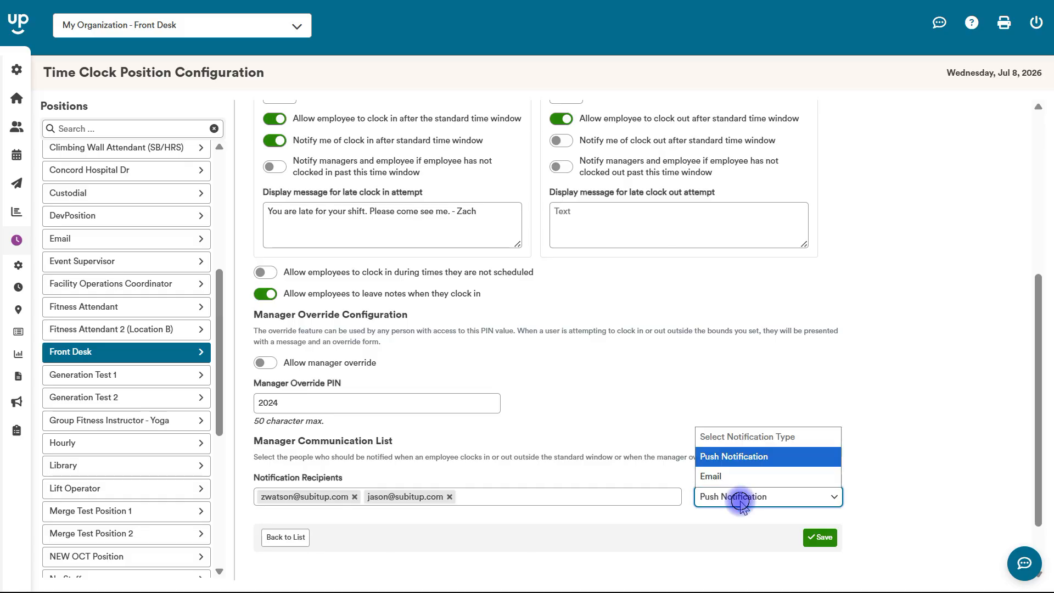
{"action": "left_click", "coordinate": [742, 477]}
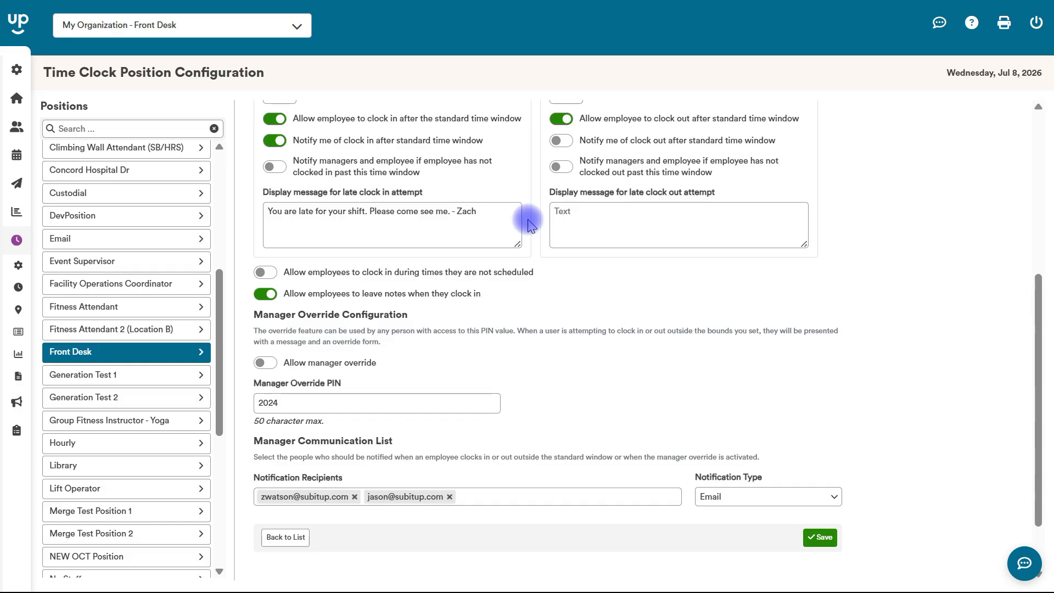
Go to Time Clock > Configuration > Device Configuration from the sidebar
{"action": "mouse_move", "coordinate": [15, 153]}
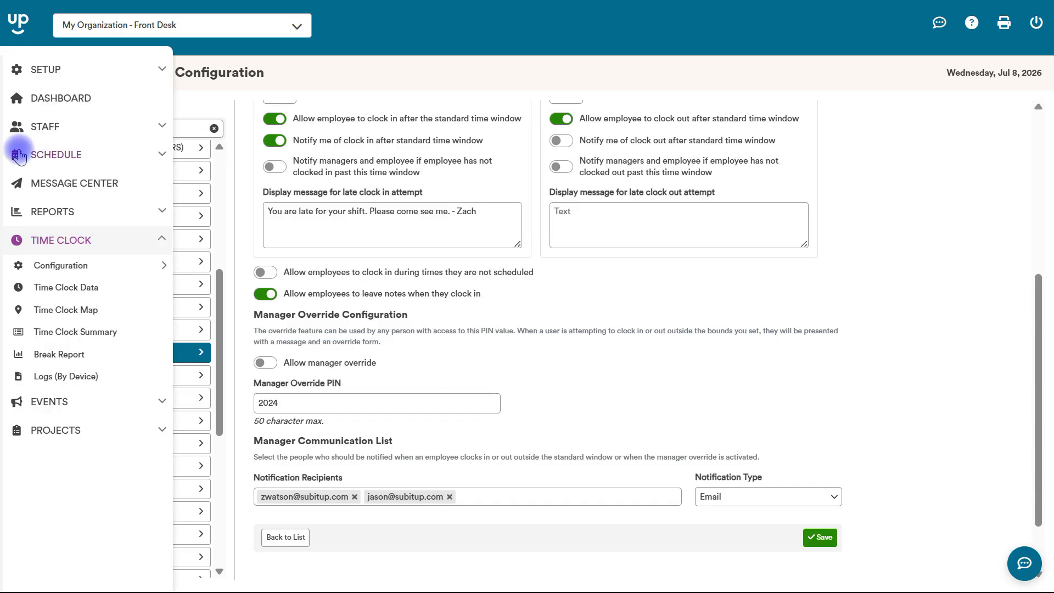
{"action": "mouse_move", "coordinate": [66, 267]}
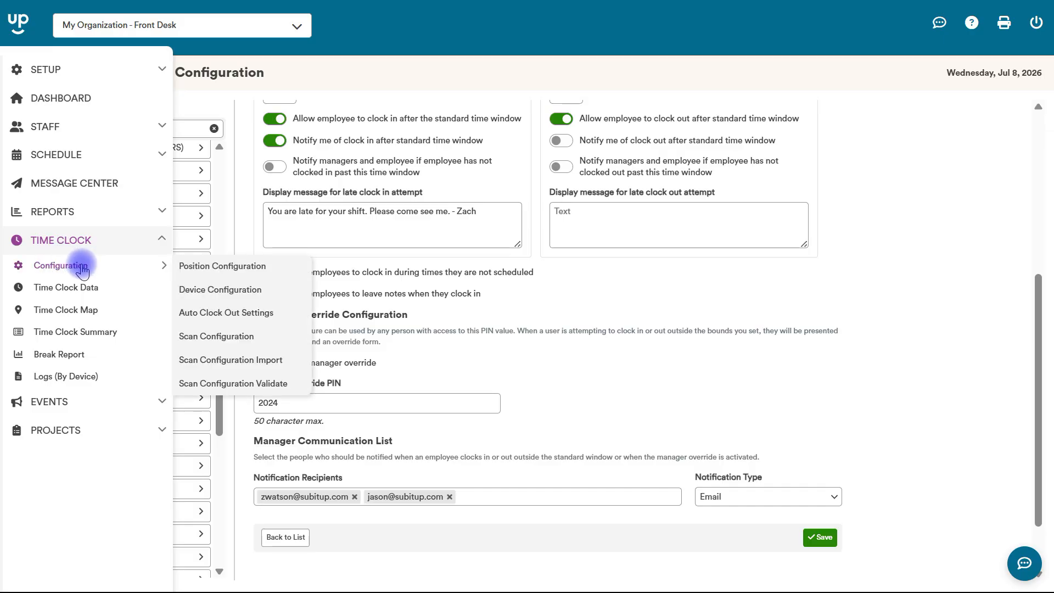
{"action": "left_click", "coordinate": [214, 296]}
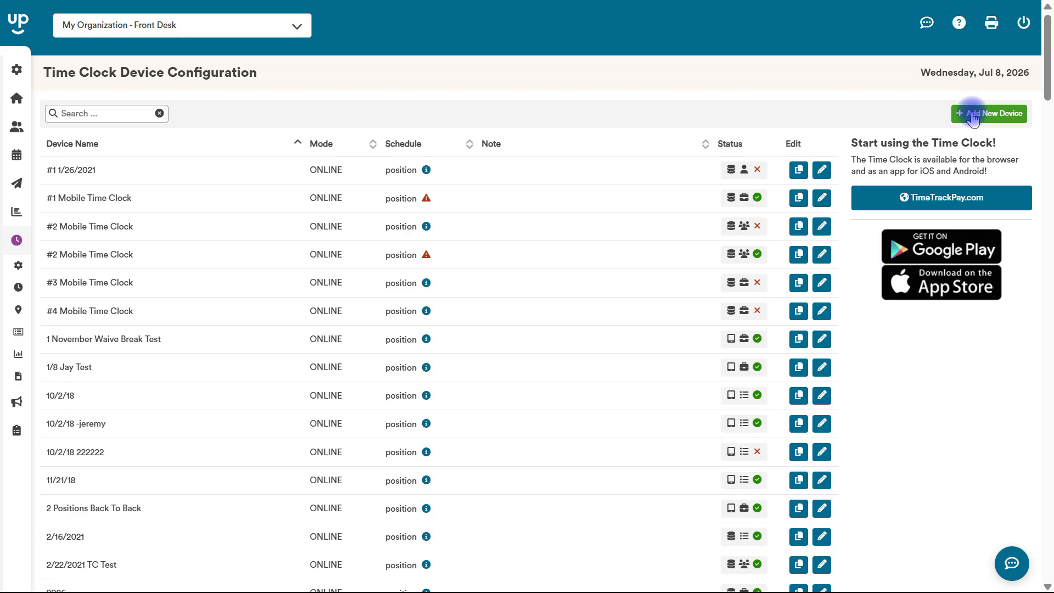
Edit the #3 Mobile Time Clock device from the device list
{"action": "left_click", "coordinate": [822, 282]}
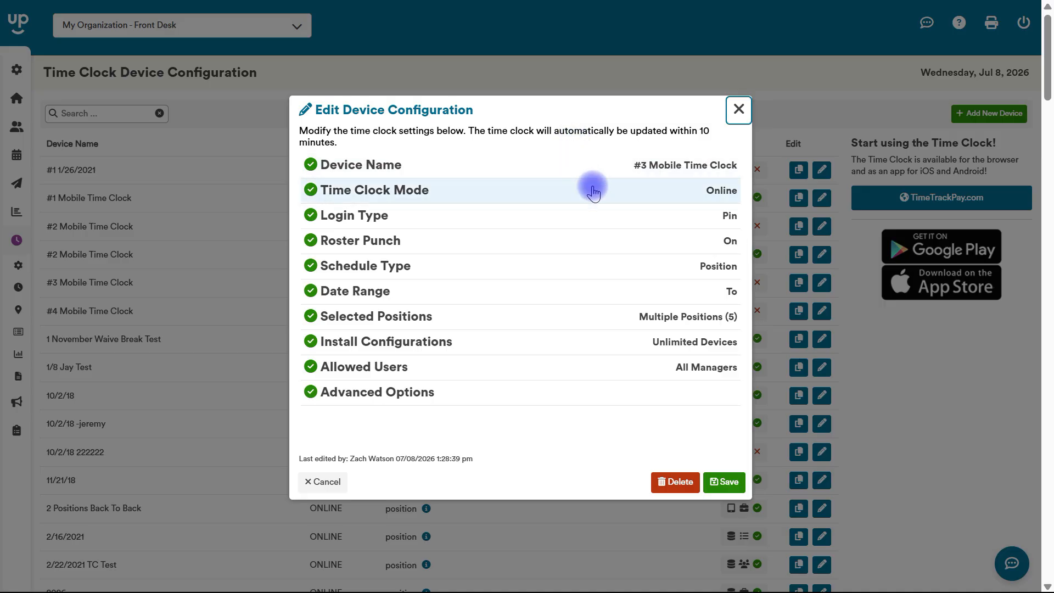
{"action": "left_click", "coordinate": [614, 216]}
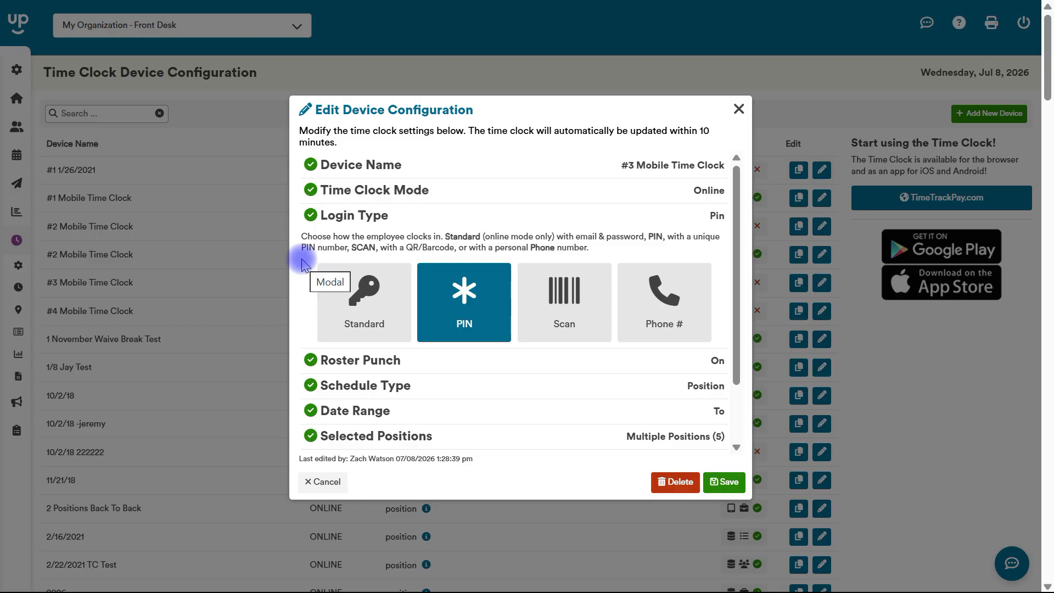
{"action": "mouse_move", "coordinate": [324, 277]}
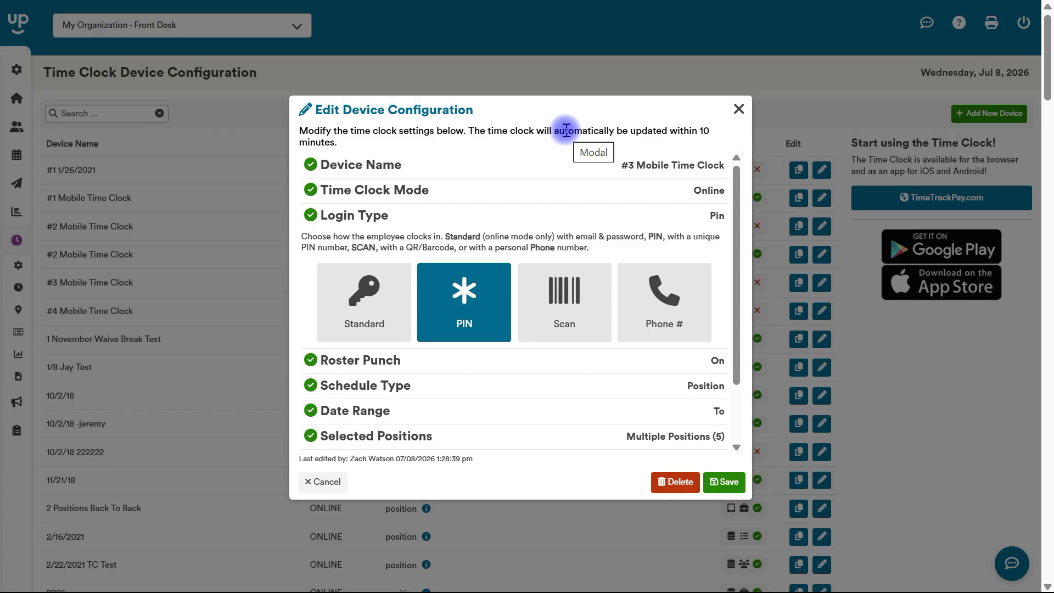
{"action": "left_click", "coordinate": [639, 214]}
{"action": "left_click", "coordinate": [636, 243]}
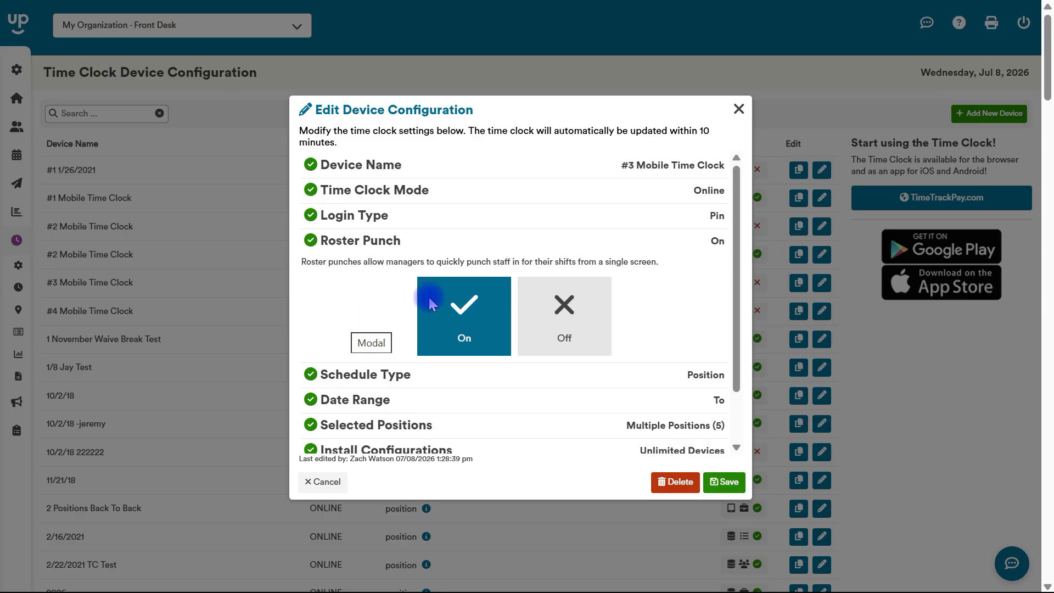
{"action": "left_click", "coordinate": [624, 242]}
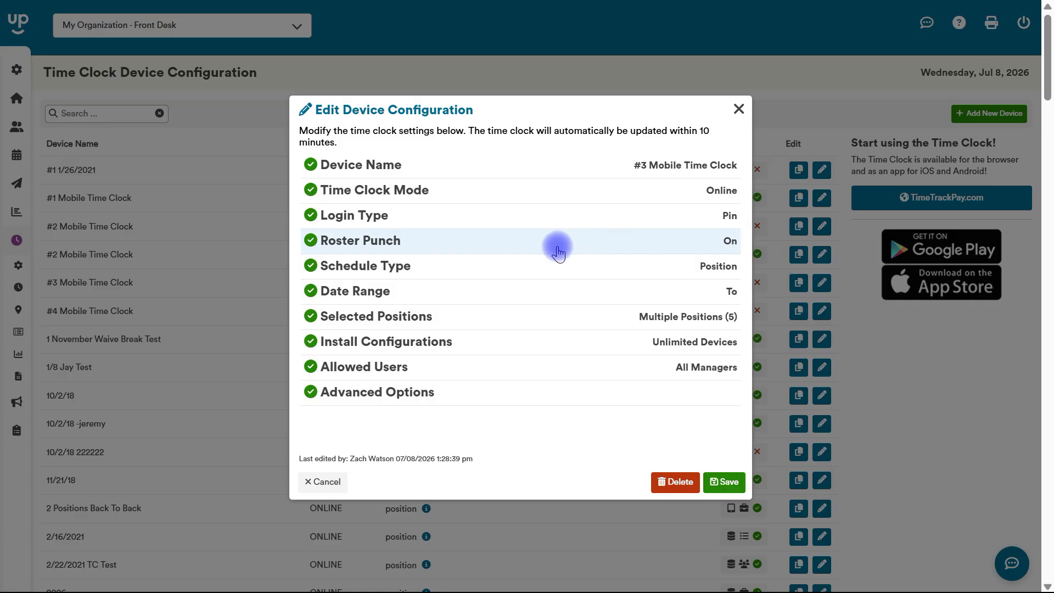
Review the device's five selected positions, then expand Install Configurations showing Unlimited Devices
{"action": "left_click", "coordinate": [532, 314]}
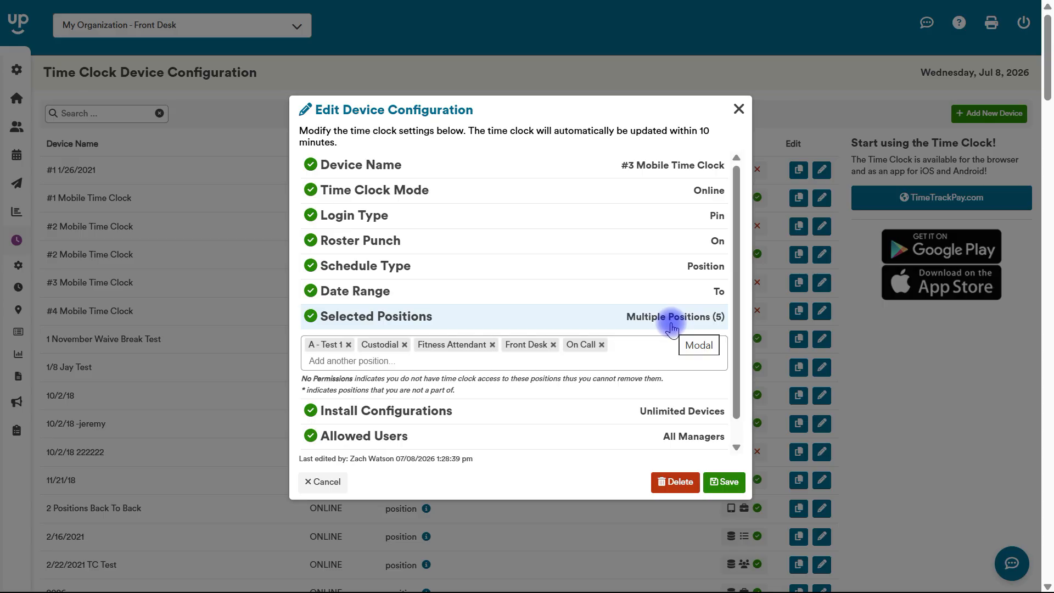
{"action": "left_click", "coordinate": [671, 318]}
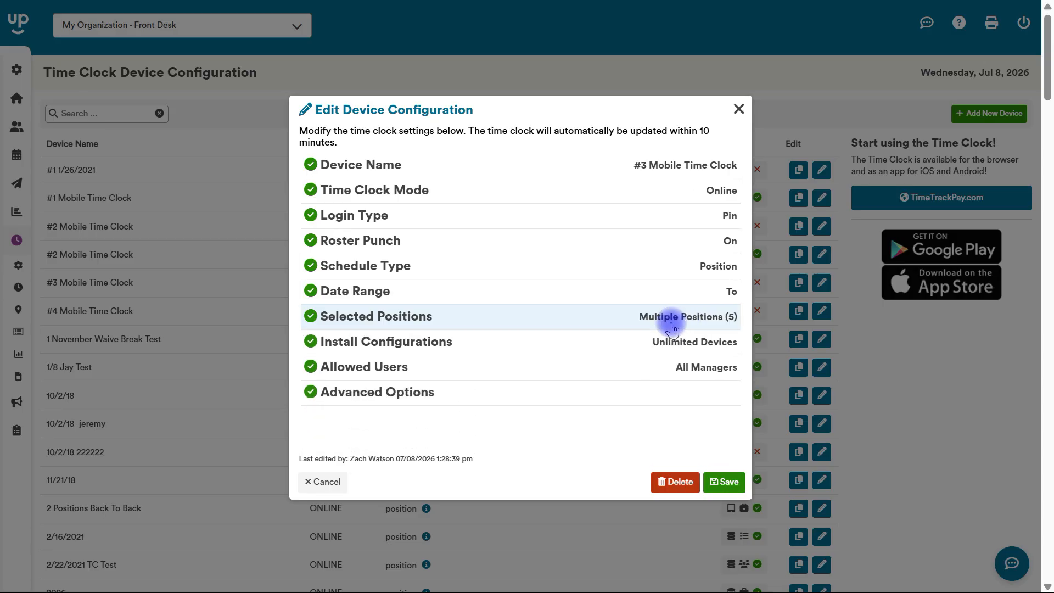
{"action": "left_click", "coordinate": [670, 340]}
{"action": "scroll", "coordinate": [738, 336], "scroll_direction": "down", "scroll_amount": 1}
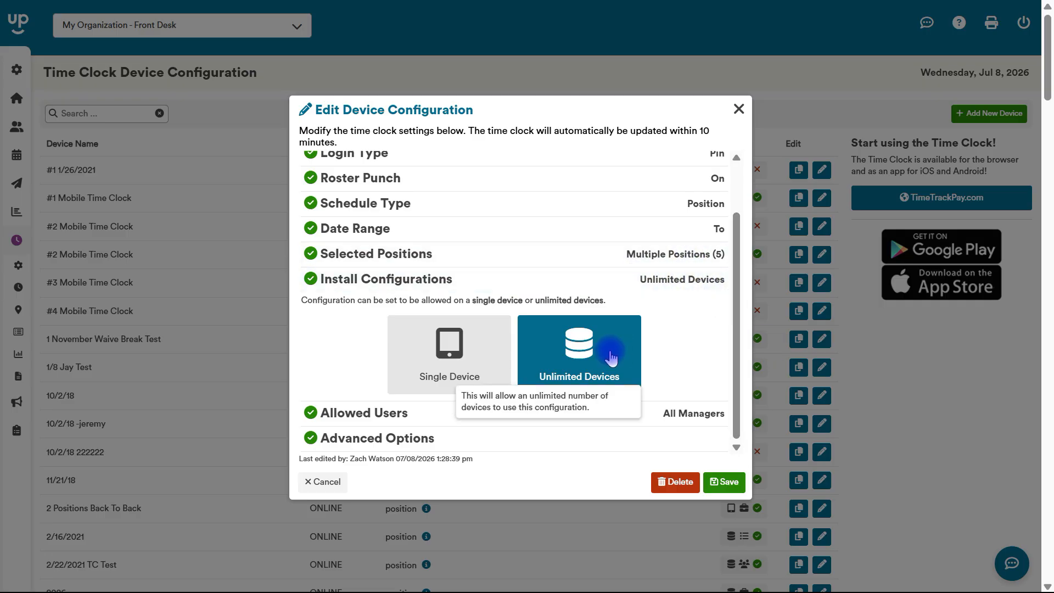
Leave Install Configurations at Unlimited Devices and expand Allowed Users, currently All Managers
{"action": "scroll", "coordinate": [747, 336], "scroll_direction": "up", "scroll_amount": 2}
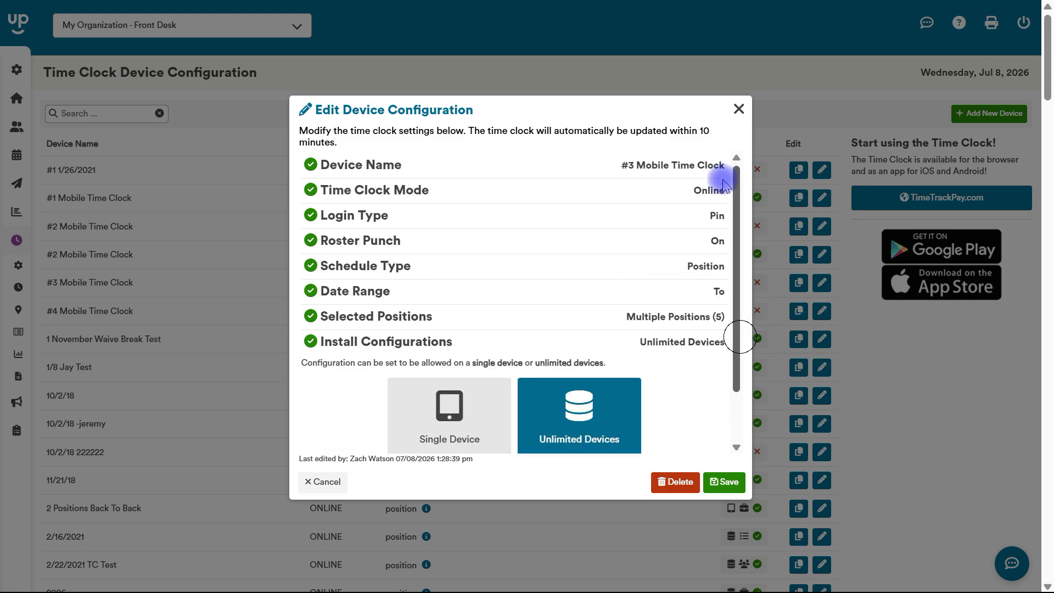
{"action": "scroll", "coordinate": [736, 208], "scroll_direction": "down", "scroll_amount": 2}
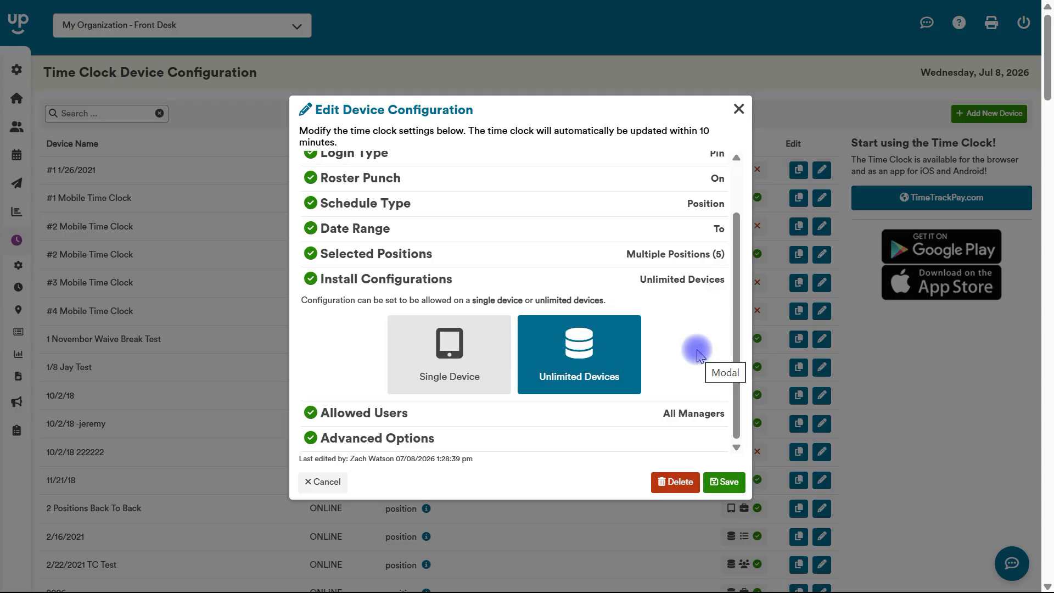
{"action": "left_click", "coordinate": [705, 421]}
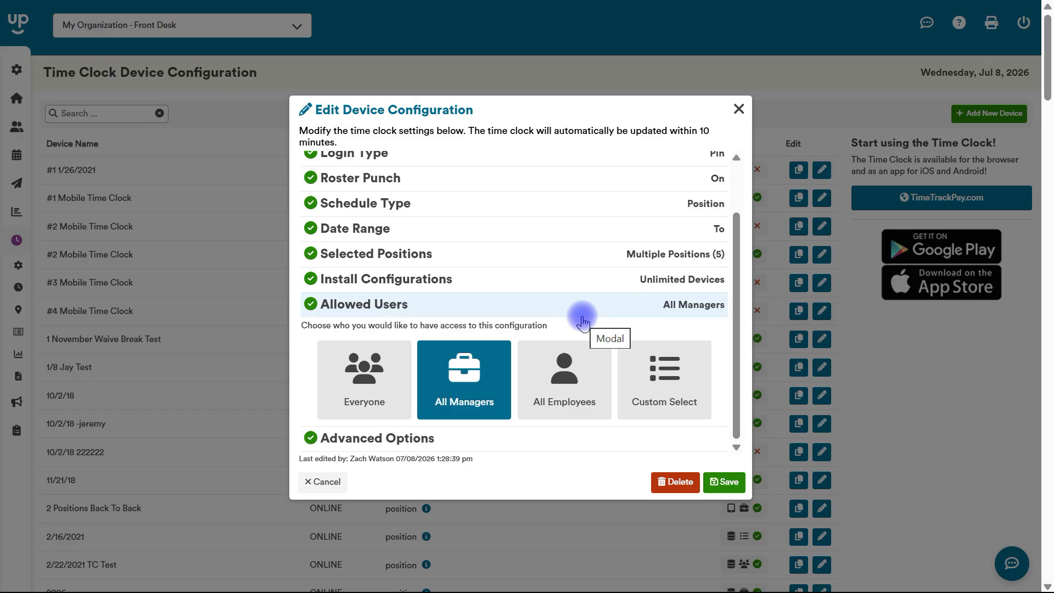
{"action": "left_click", "coordinate": [643, 279]}
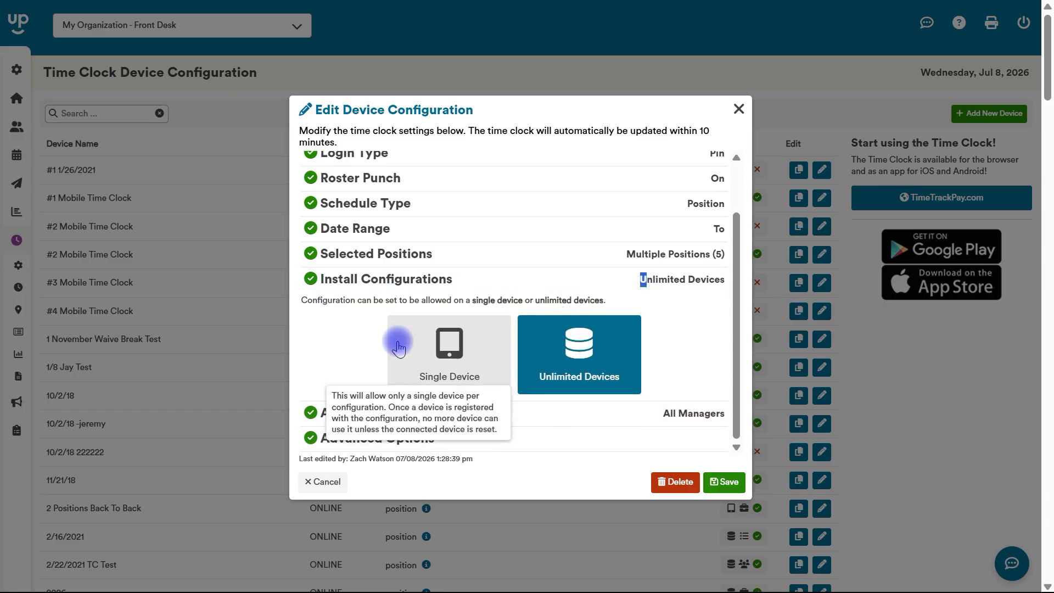
{"action": "left_click", "coordinate": [334, 339]}
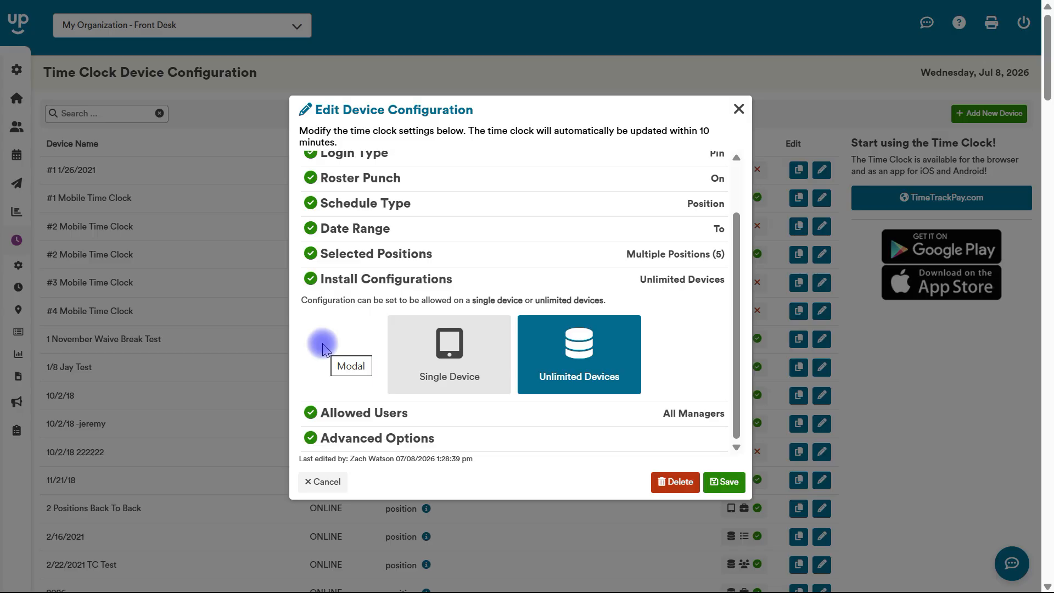
{"action": "left_click", "coordinate": [670, 278]}
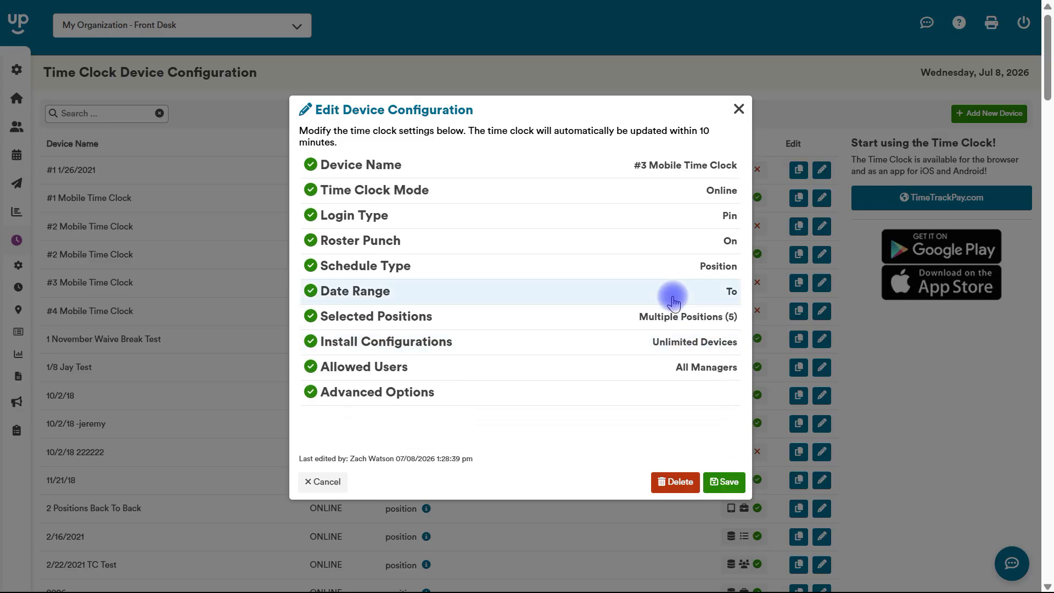
{"action": "left_click", "coordinate": [658, 382]}
Try Custom Select with one added user, then close the device dialog without saving
{"action": "scroll", "coordinate": [734, 349], "scroll_direction": "down", "scroll_amount": 1}
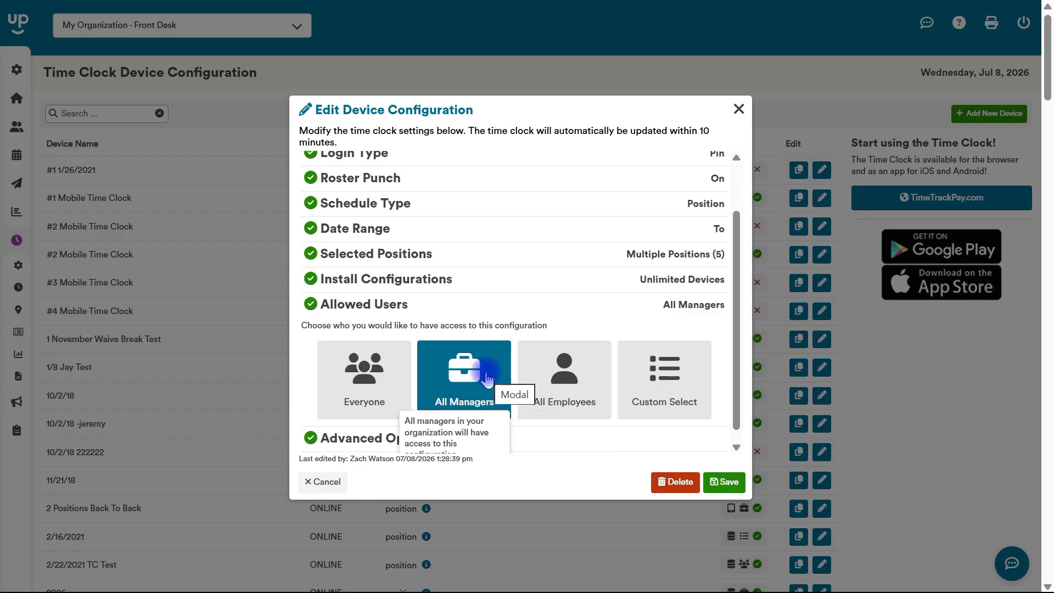
{"action": "left_click", "coordinate": [665, 374]}
{"action": "left_click", "coordinate": [576, 328]}
{"action": "type", "text": "za"}
{"action": "left_click", "coordinate": [569, 346]}
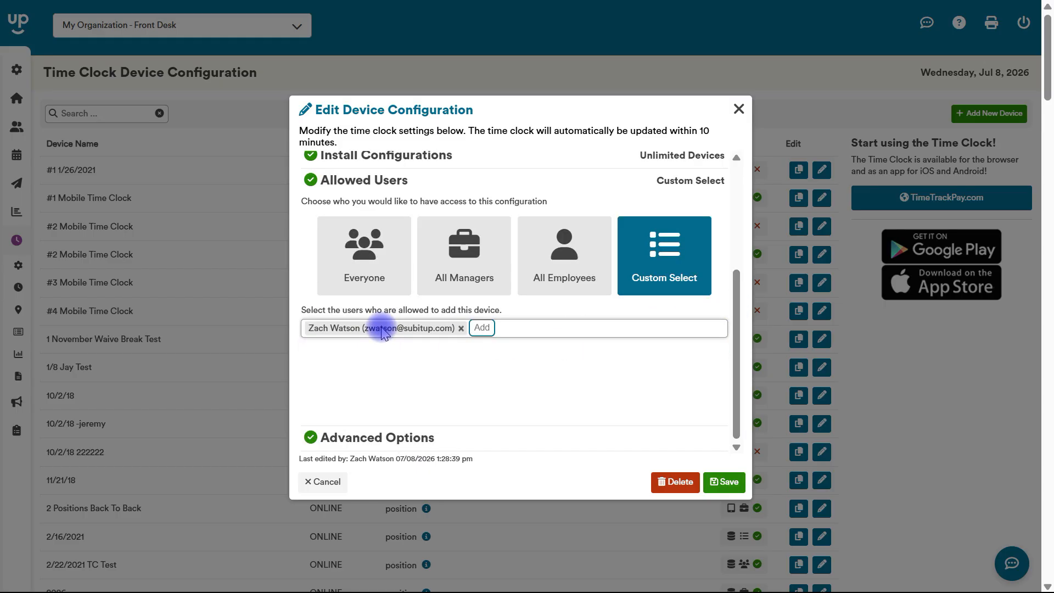
{"action": "left_click", "coordinate": [493, 93]}
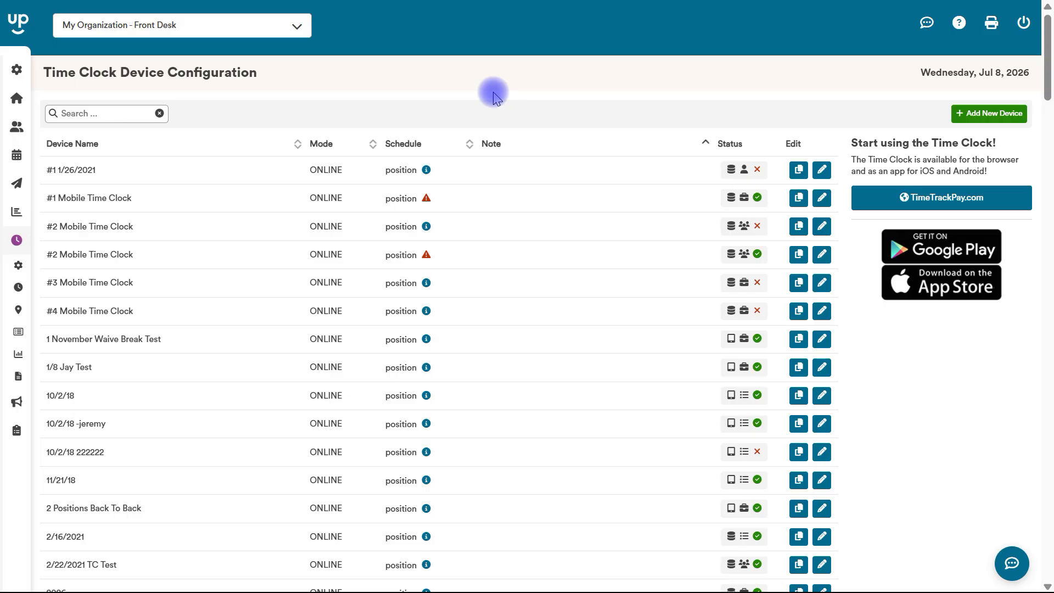
Show the Time Clock > Configuration submenu in the left sidebar
{"action": "mouse_move", "coordinate": [28, 149]}
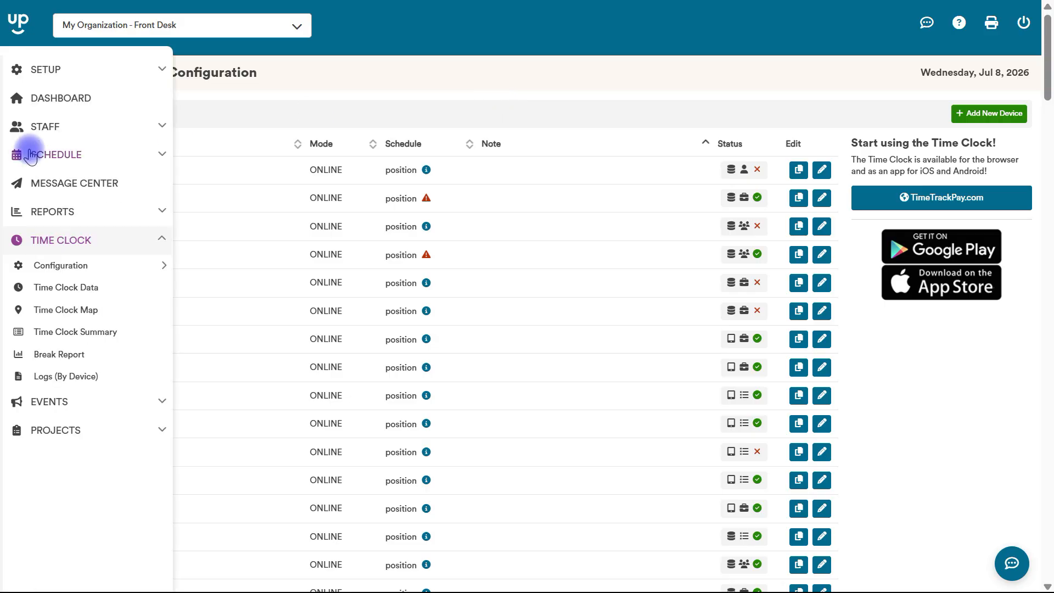
{"action": "mouse_move", "coordinate": [52, 265]}
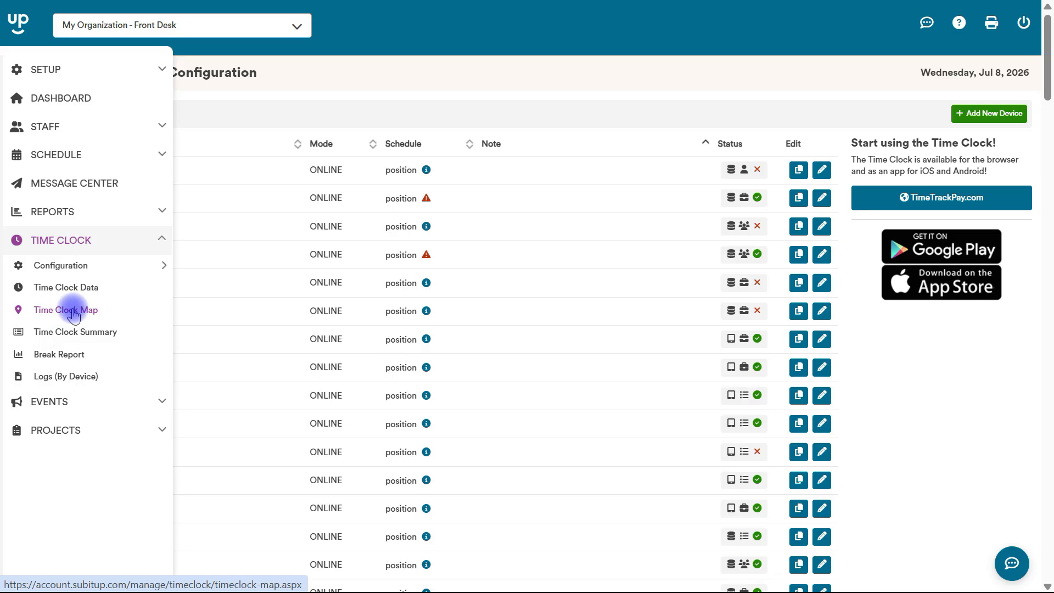
{"action": "mouse_move", "coordinate": [99, 266]}
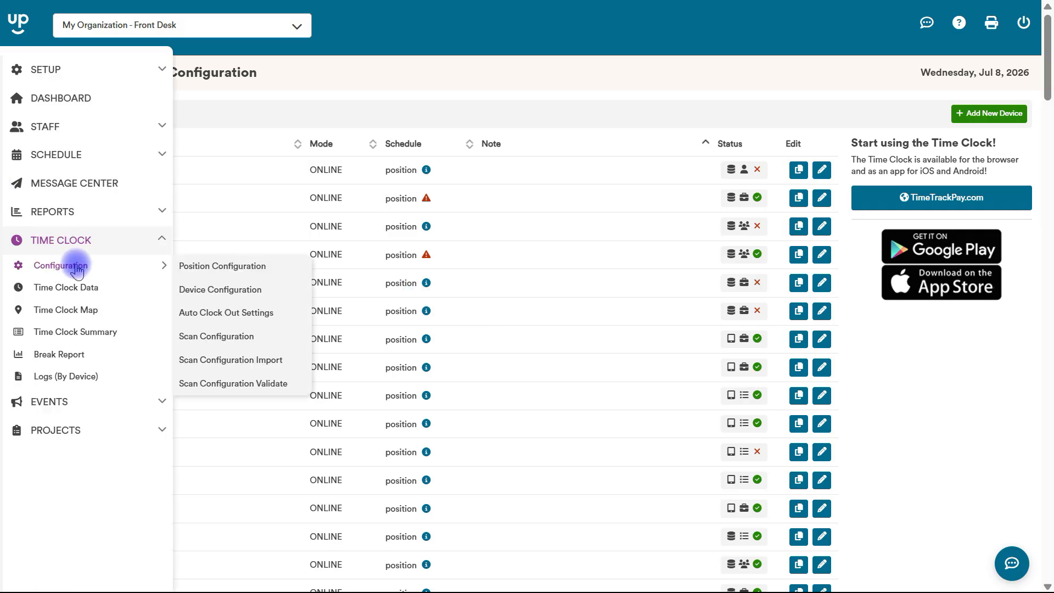
Open Scan Configuration Import to reach the CSV upload page for employee scan values
{"action": "left_click", "coordinate": [225, 359]}
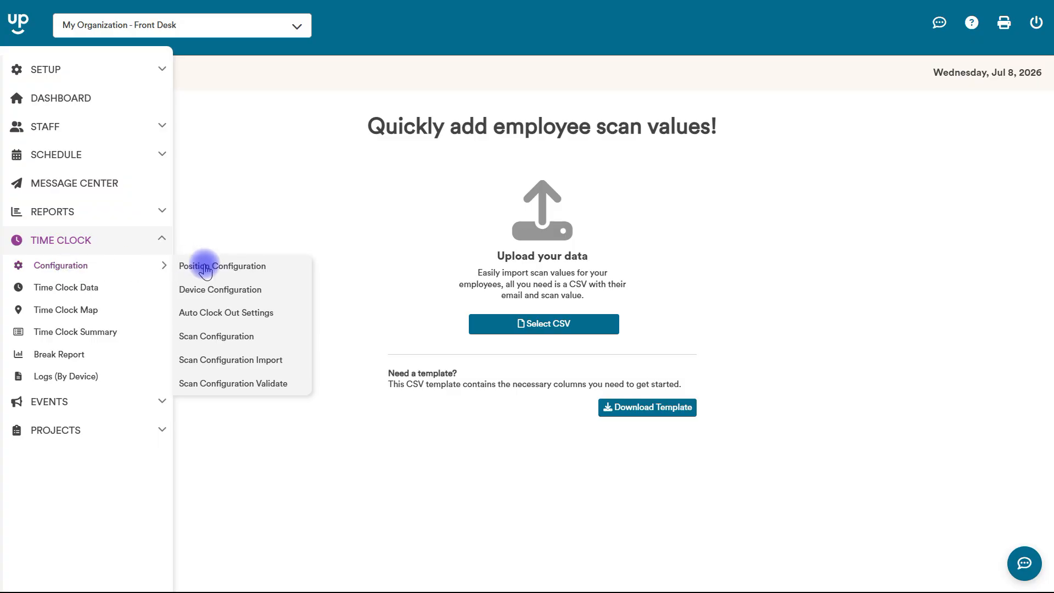
Open Auto Clock Out Settings to list each position's active status and clock-out window
{"action": "left_click", "coordinate": [235, 319]}
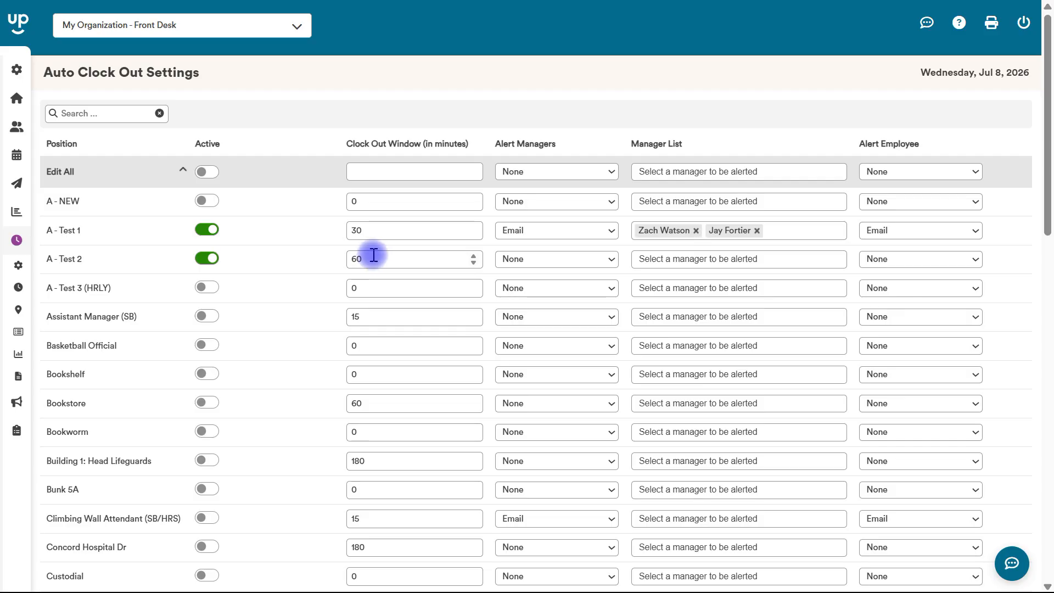
Replace the A - Test 2 clock out window value of 60 with 120 minutes
{"action": "left_click", "coordinate": [375, 255]}
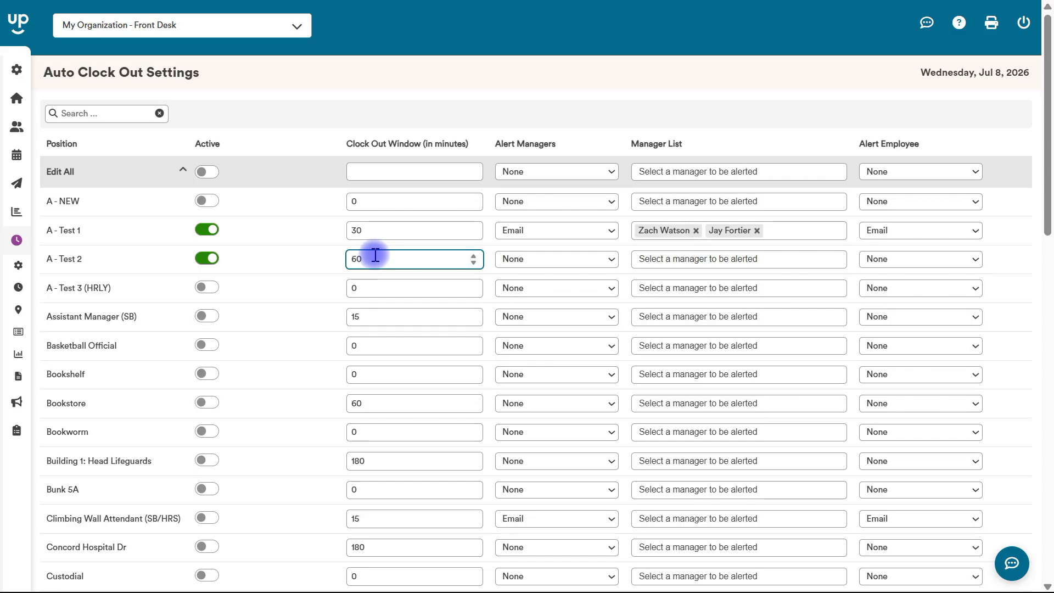
{"action": "key", "text": "BackSpace"}
{"action": "key", "text": "BackSpace"}
{"action": "type", "text": "120"}
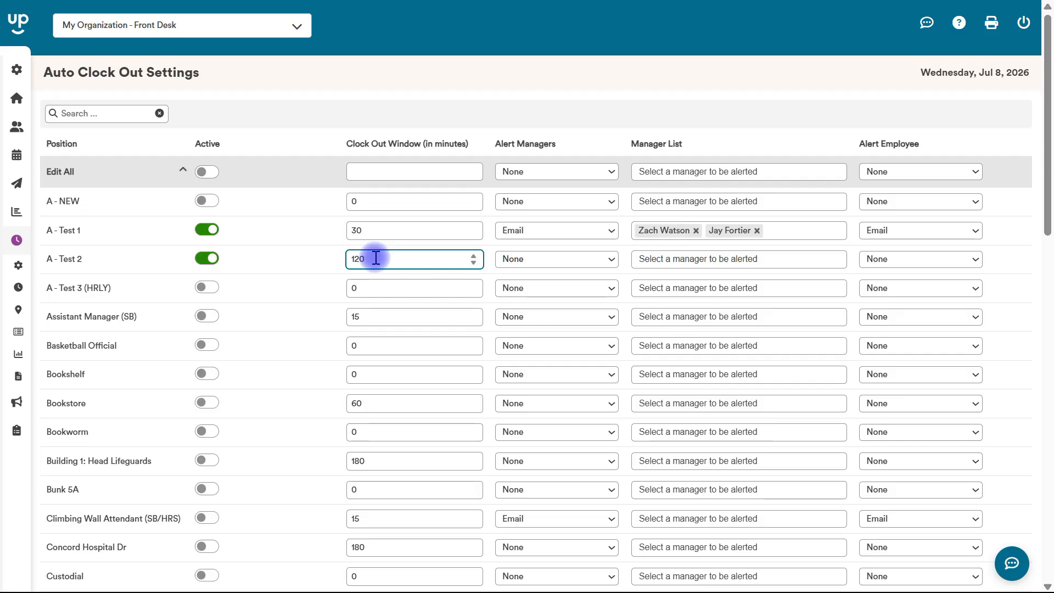
{"action": "double_click", "coordinate": [363, 258]}
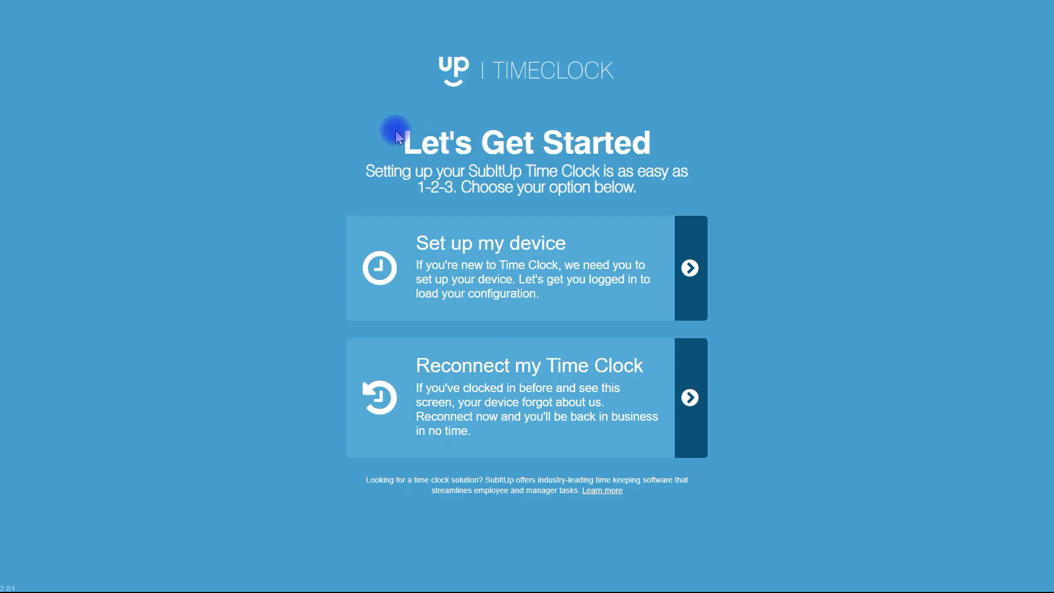
Log in with the manager's e-mail and configure this device as the #3 Mobile Time Clock
{"action": "left_click", "coordinate": [487, 247]}
{"action": "left_click", "coordinate": [456, 225]}
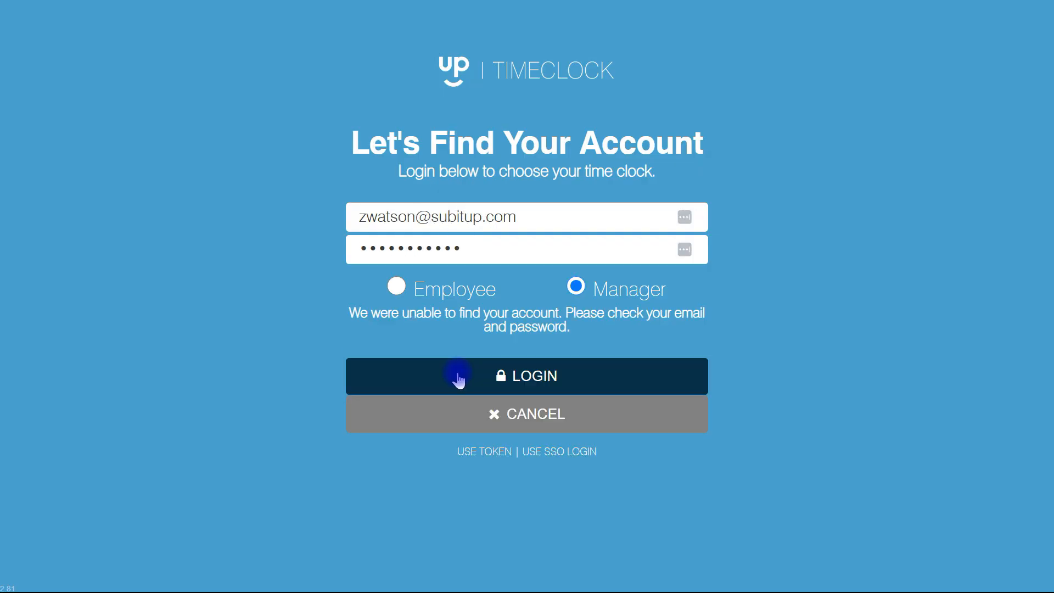
{"action": "left_click", "coordinate": [457, 376]}
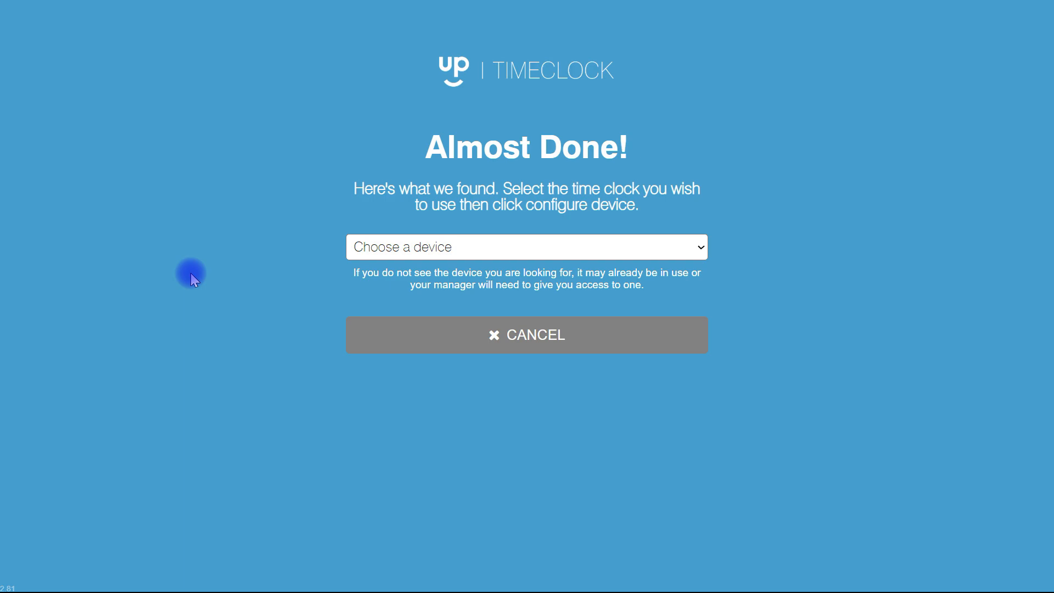
{"action": "left_click", "coordinate": [403, 254]}
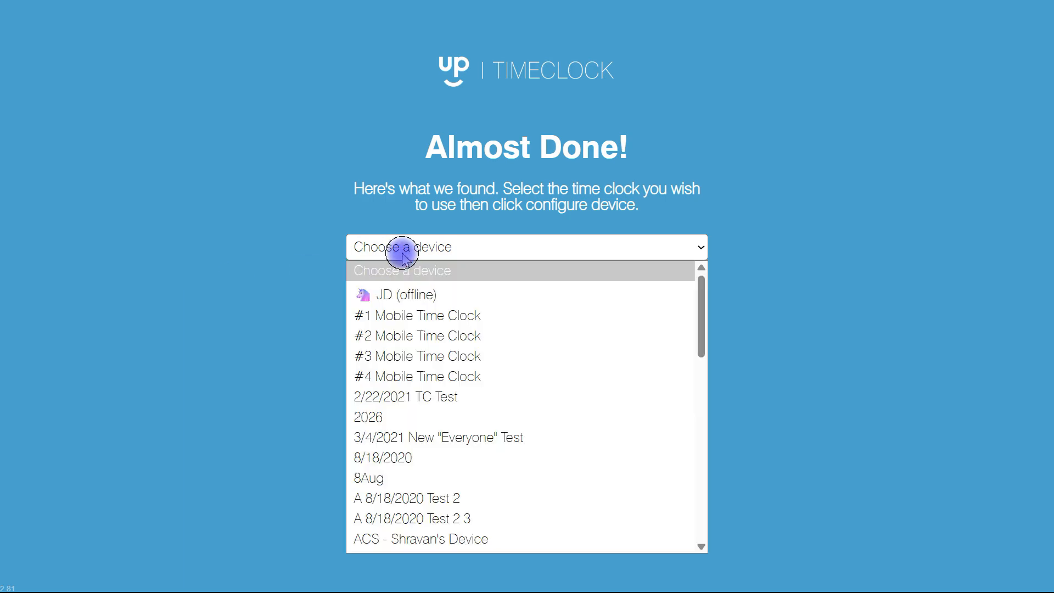
{"action": "left_click", "coordinate": [400, 356]}
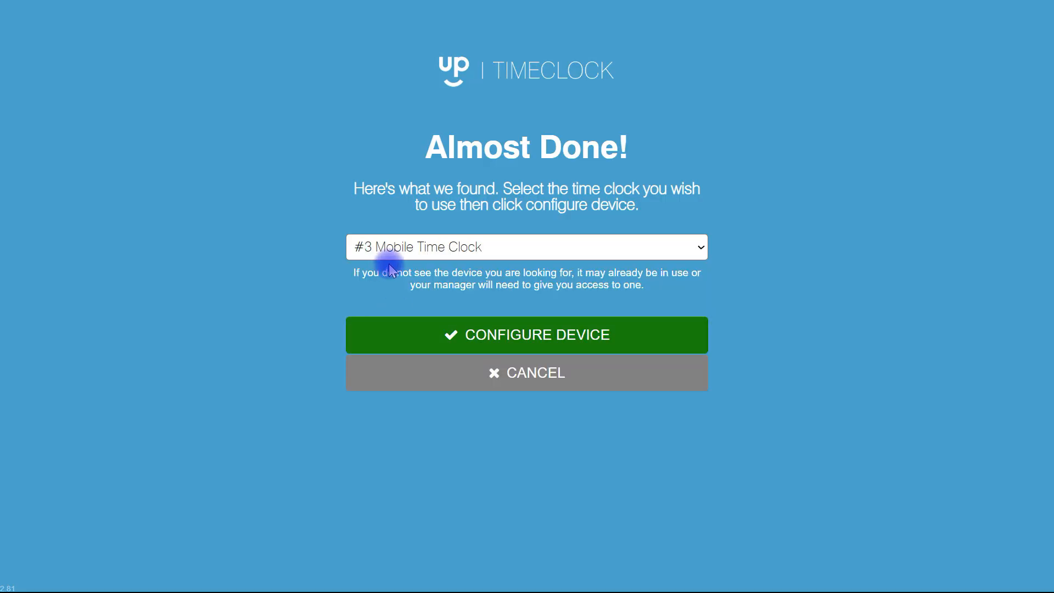
{"action": "left_click", "coordinate": [471, 341]}
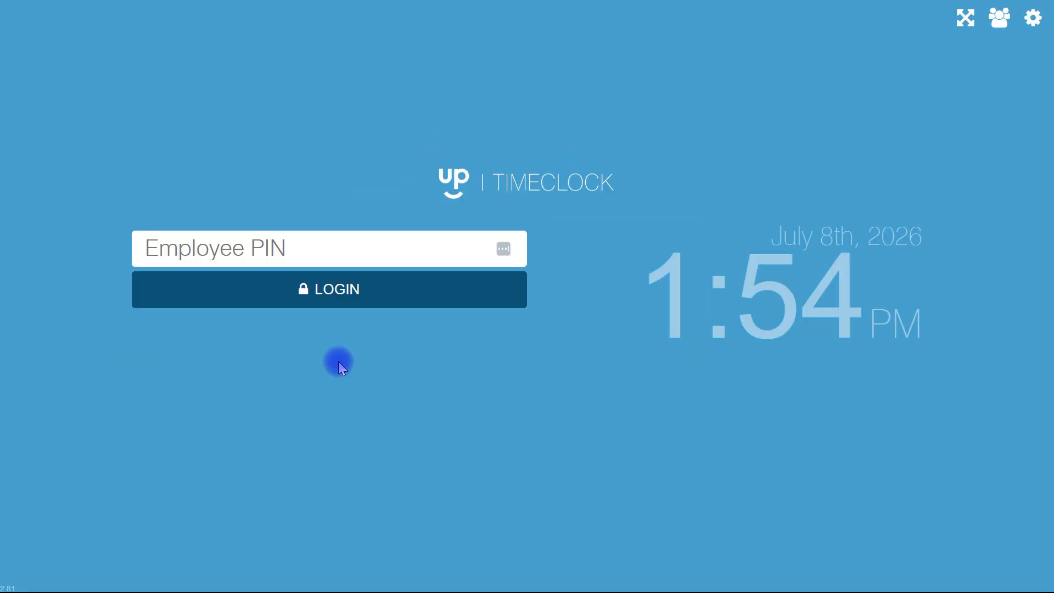
Sign in with the employee's PIN and clock in for the Afternoon - South Front Desk shift
{"action": "left_click", "coordinate": [298, 249]}
{"action": "type", "text": "••••"}
{"action": "key", "text": "Return"}
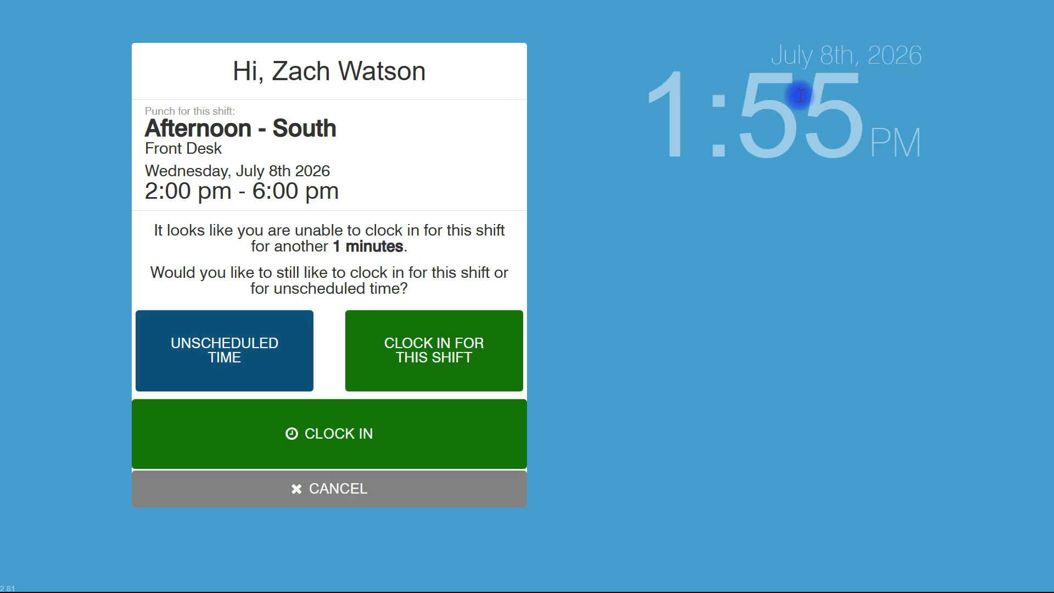
{"action": "left_click", "coordinate": [324, 431]}
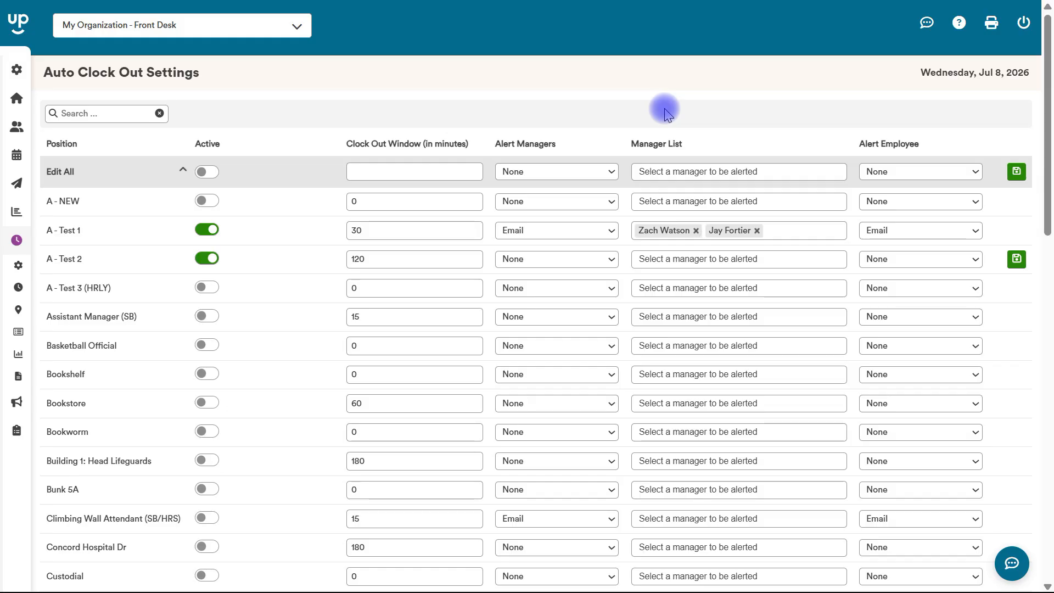
Return to the Auto Clock Out Settings page and expand the left sidebar
{"action": "mouse_move", "coordinate": [55, 247]}
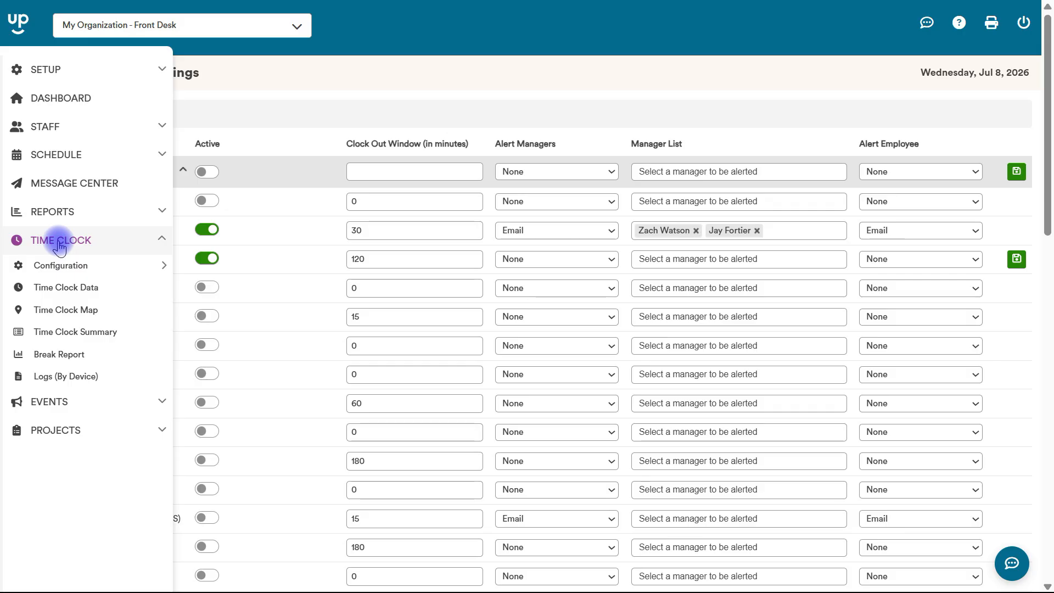
Open Time Clock Data for 07/08/2026 filtered to Fitness Attendant and Front Desk
{"action": "left_click", "coordinate": [77, 296]}
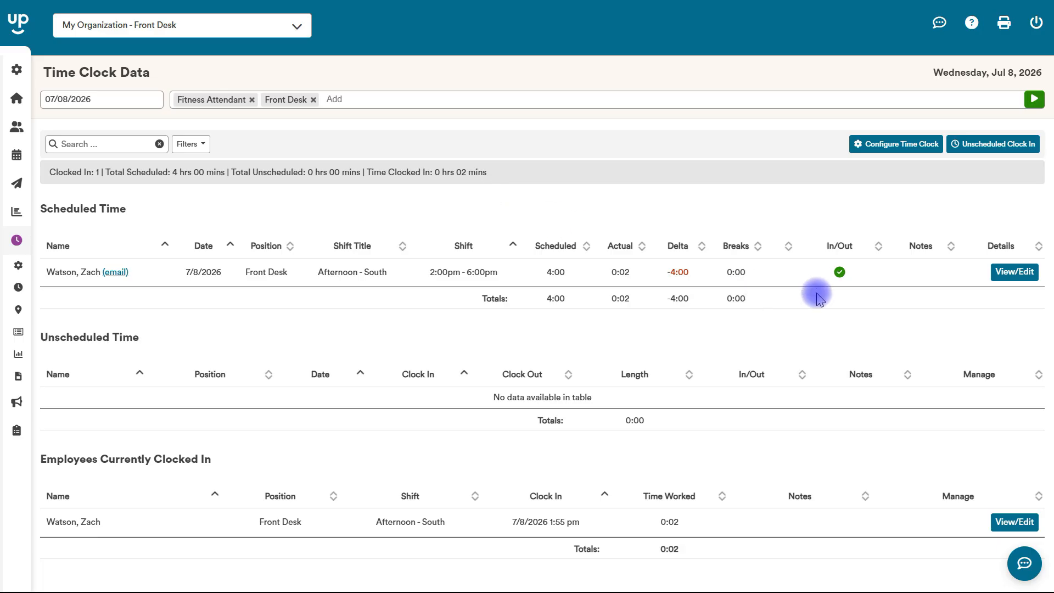
{"action": "mouse_move", "coordinate": [840, 282]}
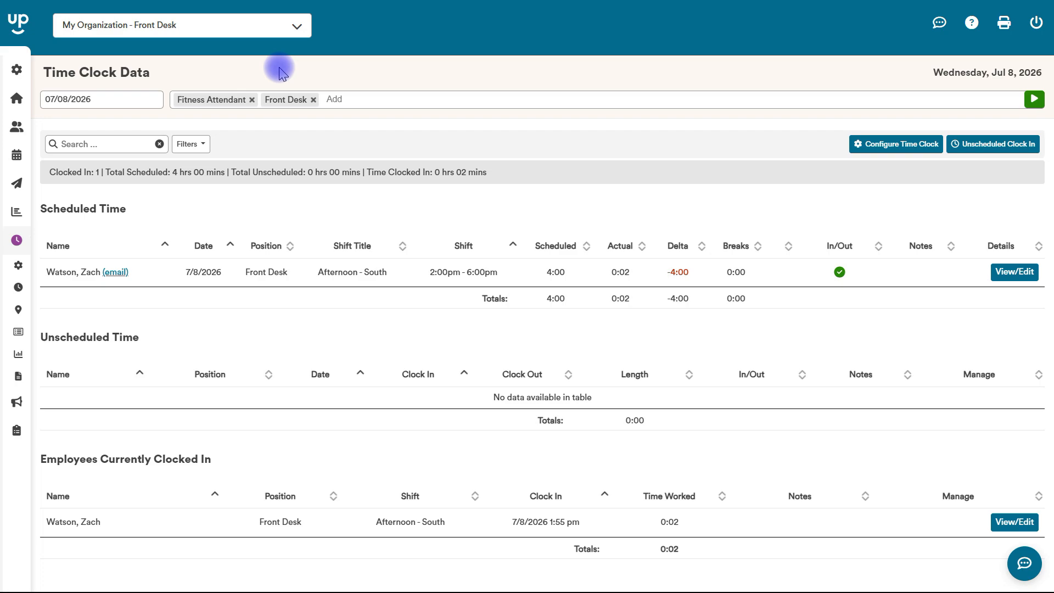
Change the report date to July 7, 2026 and rerun the Time Clock Data report
{"action": "left_click", "coordinate": [99, 99]}
{"action": "left_click", "coordinate": [108, 187]}
{"action": "left_click", "coordinate": [1034, 99]}
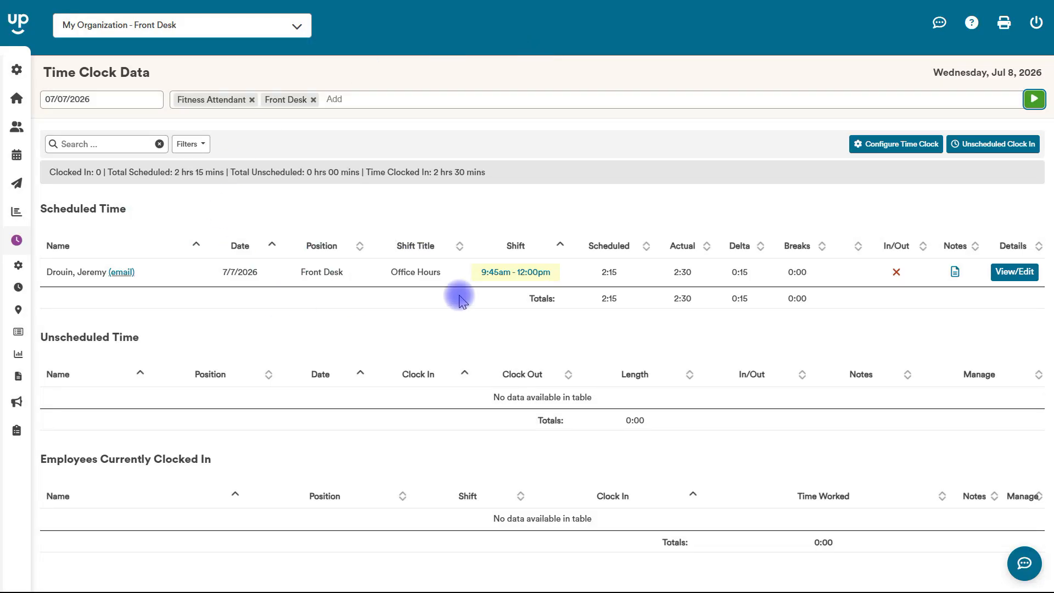
{"action": "mouse_move", "coordinate": [507, 274]}
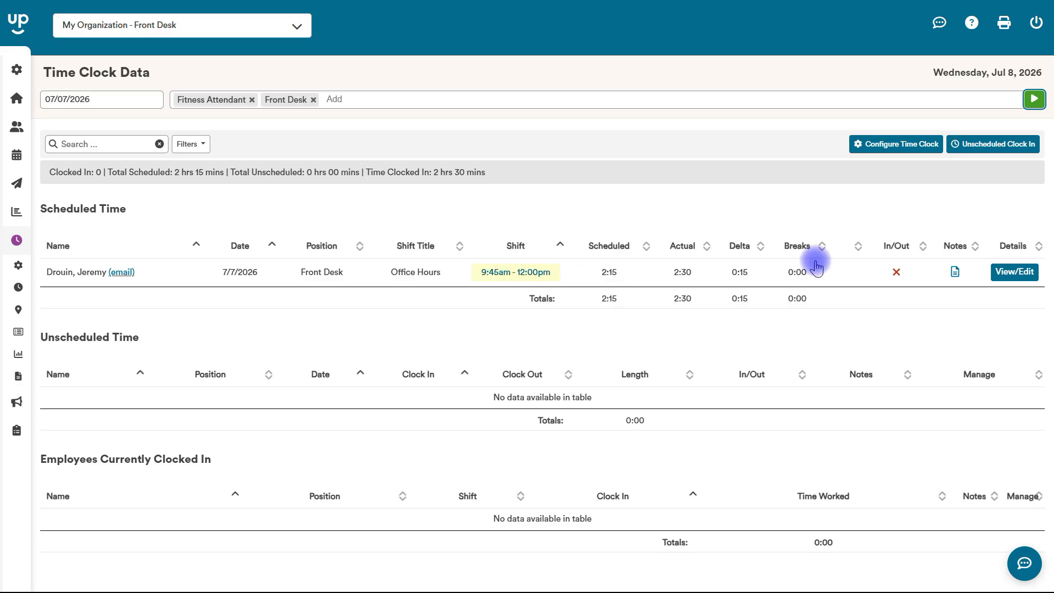
{"action": "mouse_move", "coordinate": [893, 274]}
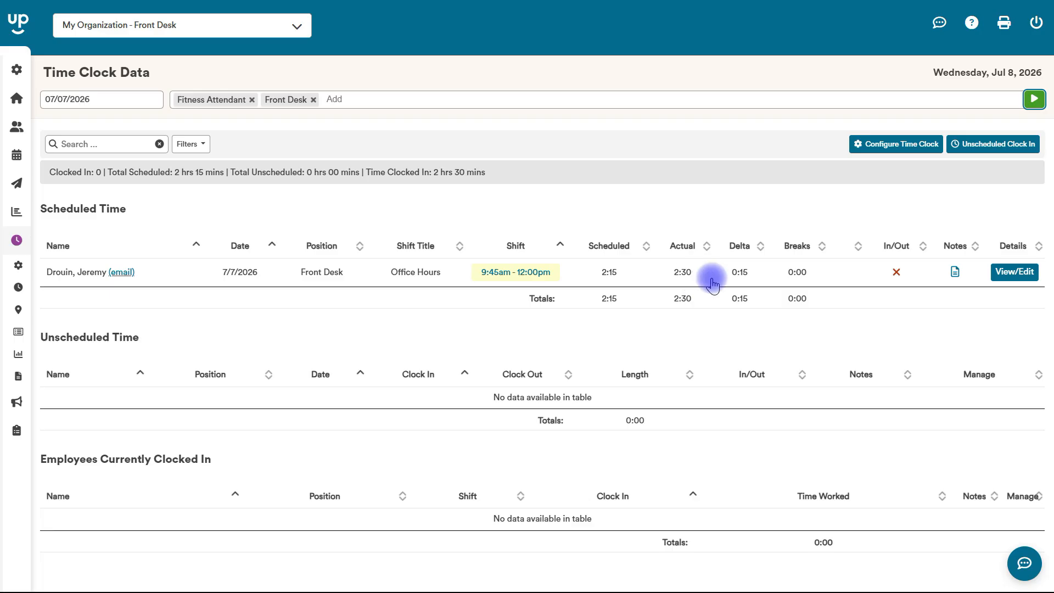
{"action": "left_click", "coordinate": [999, 274]}
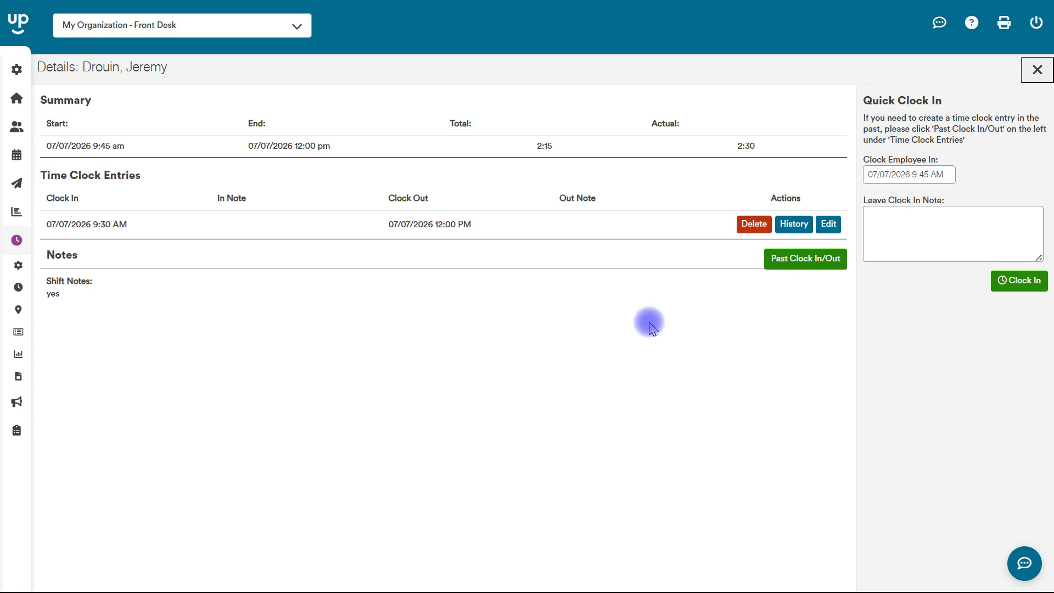
{"action": "left_click", "coordinate": [828, 225]}
{"action": "left_click", "coordinate": [148, 440]}
{"action": "type", "text": "40"}
{"action": "left_click", "coordinate": [221, 465]}
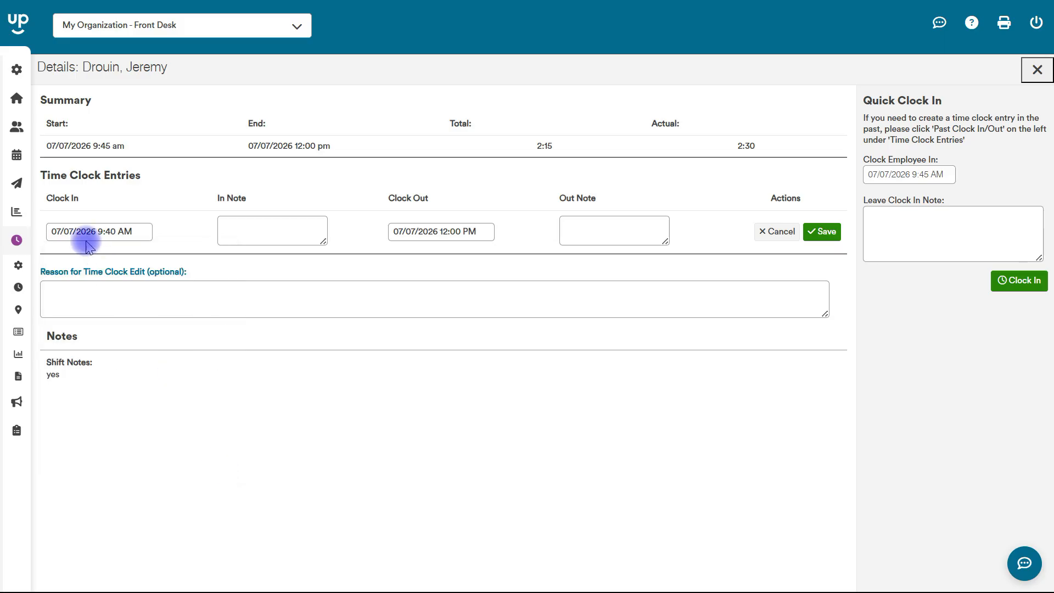
{"action": "left_click", "coordinate": [814, 235]}
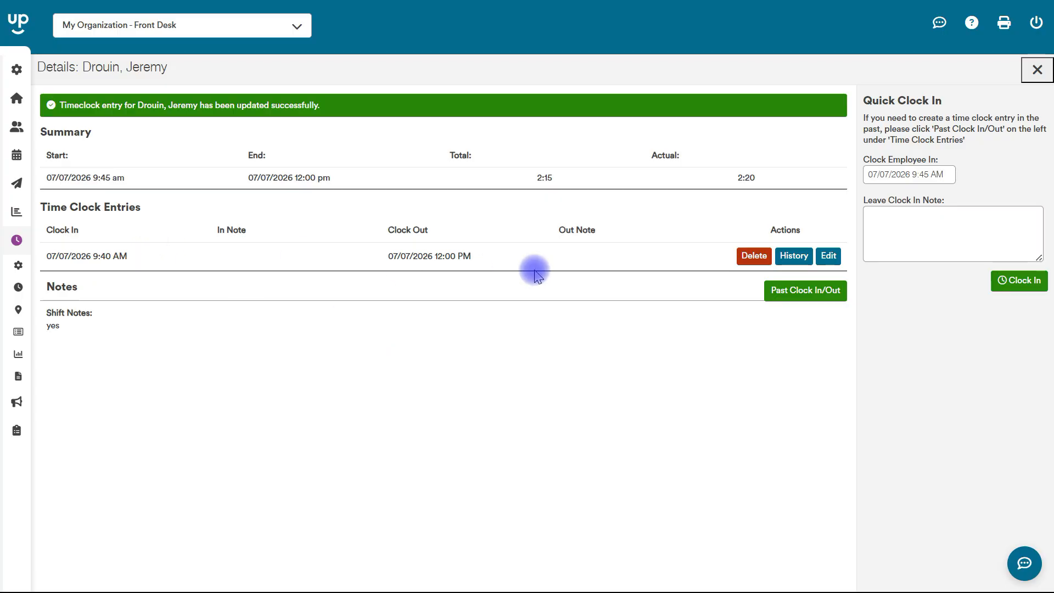
{"action": "left_click", "coordinate": [786, 259]}
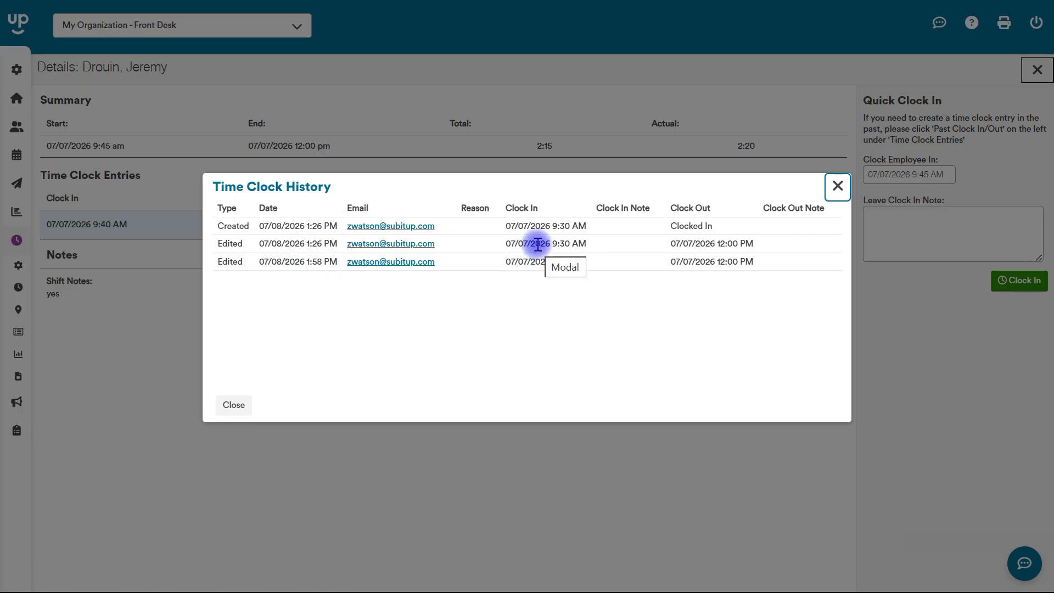
{"action": "left_click", "coordinate": [833, 184]}
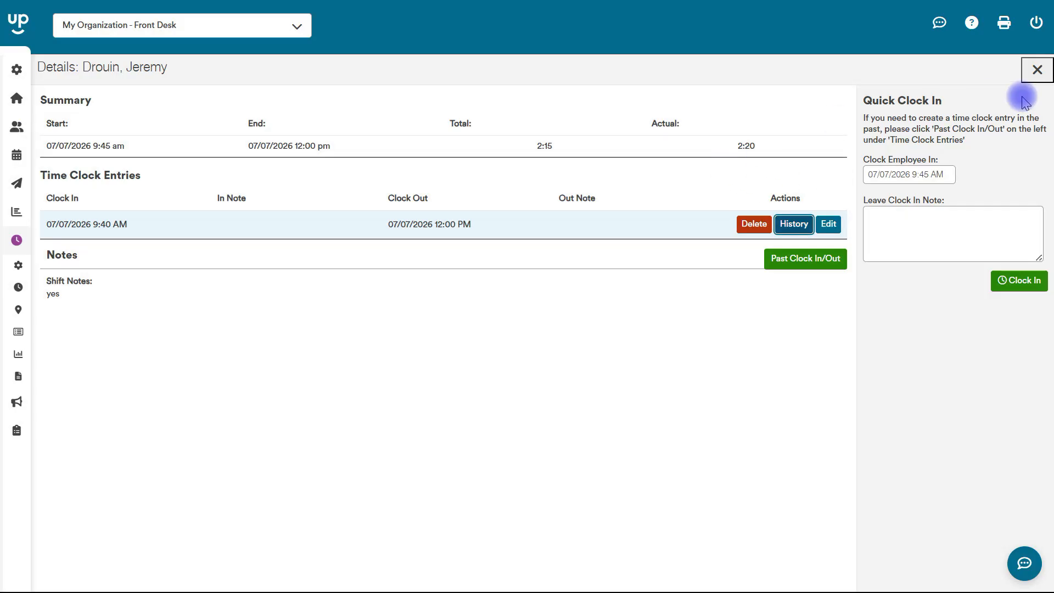
Close the shift Details panel and expand the Reports list in the sidebar
{"action": "left_click", "coordinate": [1037, 69]}
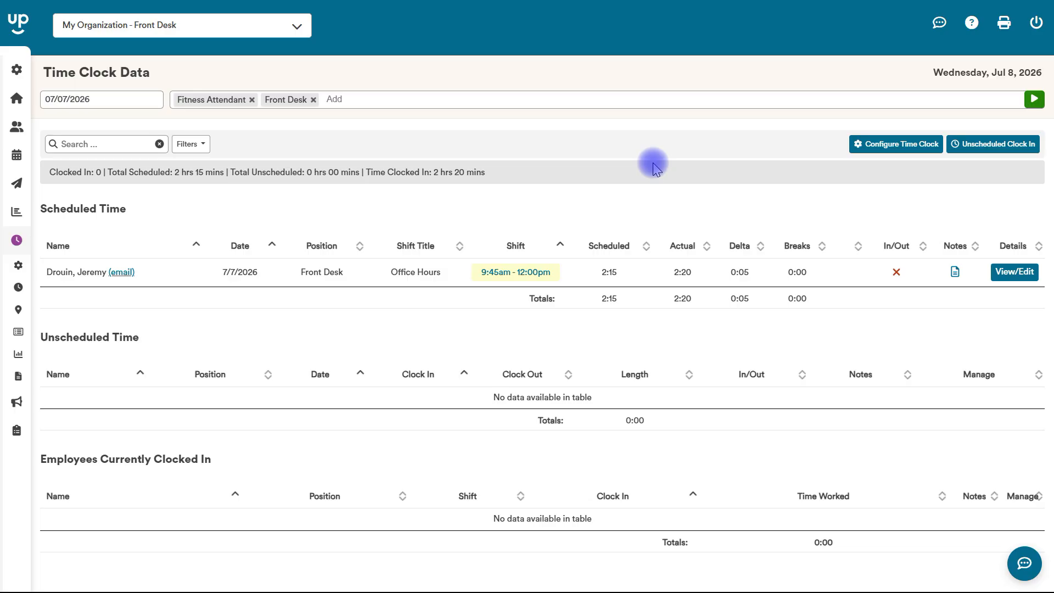
{"action": "mouse_move", "coordinate": [9, 161]}
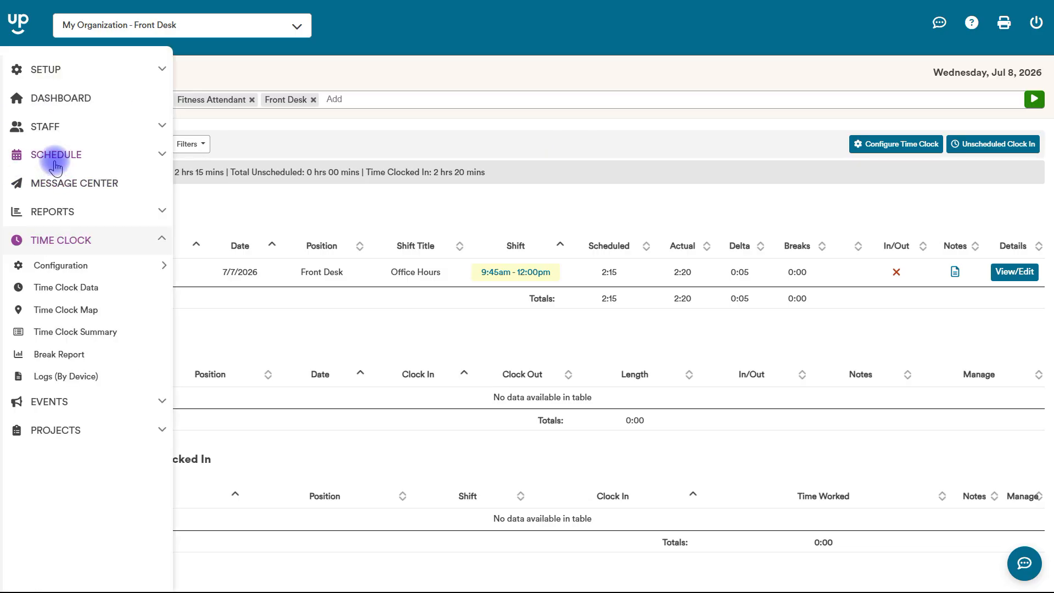
{"action": "left_click", "coordinate": [50, 212]}
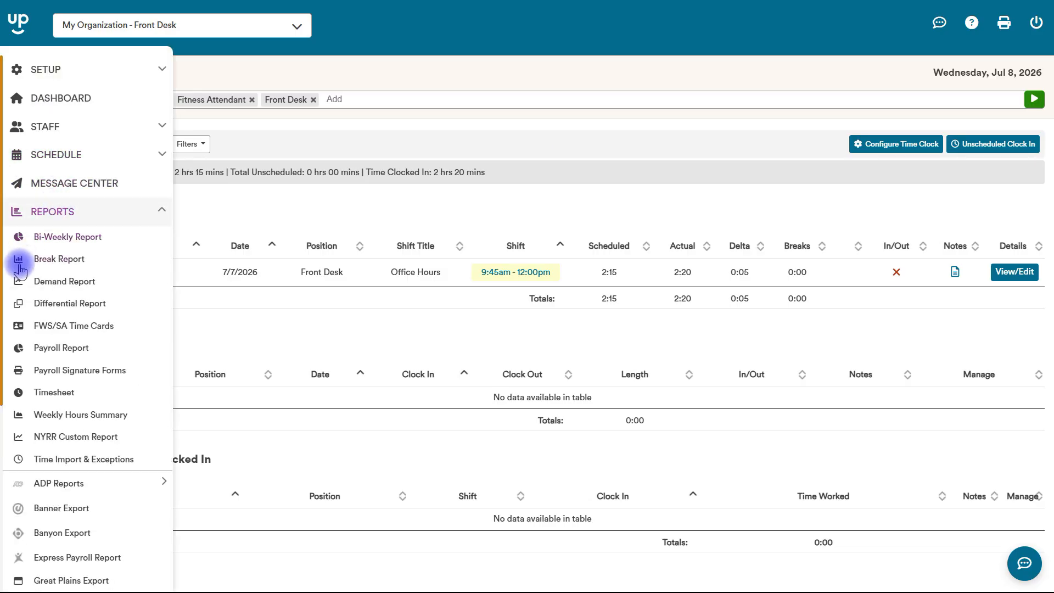
Run the Front Desk Payroll Report for the July 5–7, 2026 date range
{"action": "left_click", "coordinate": [57, 347]}
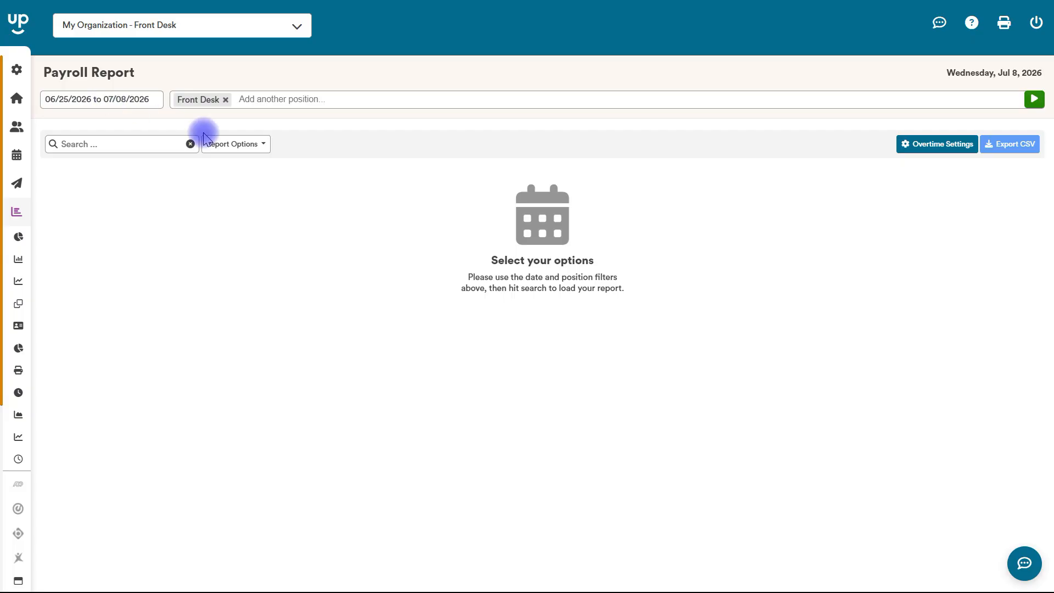
{"action": "left_click", "coordinate": [244, 147]}
{"action": "left_click", "coordinate": [134, 99]}
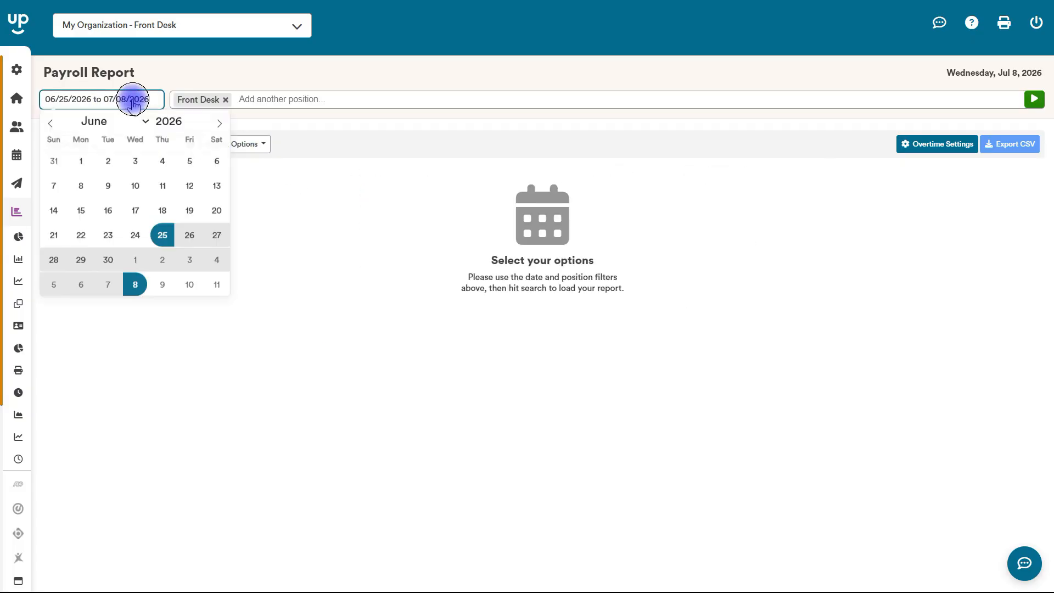
{"action": "left_click", "coordinate": [213, 122]}
{"action": "left_click", "coordinate": [55, 185]}
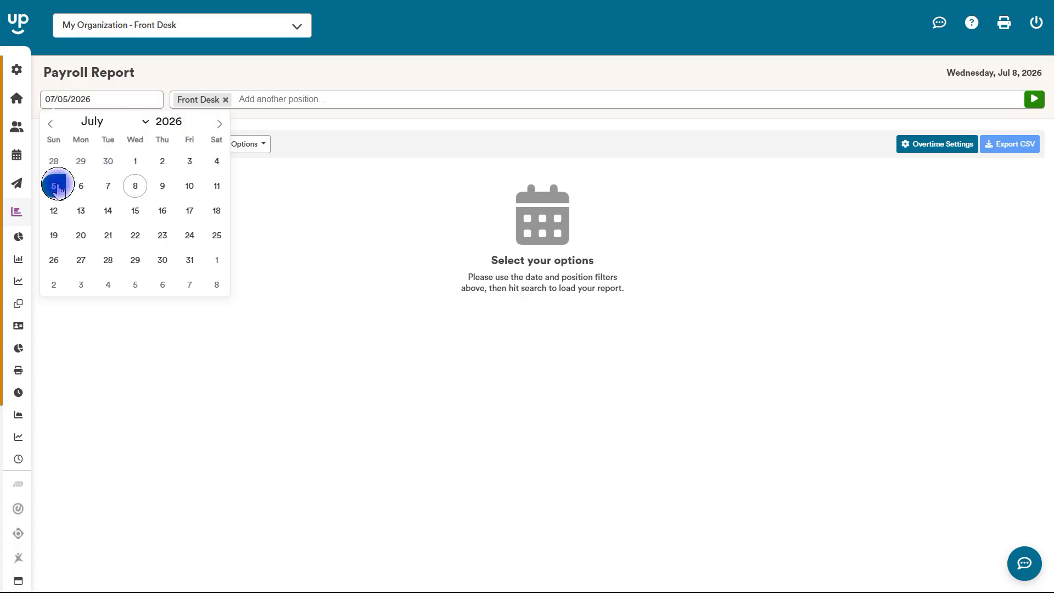
{"action": "left_click", "coordinate": [109, 187]}
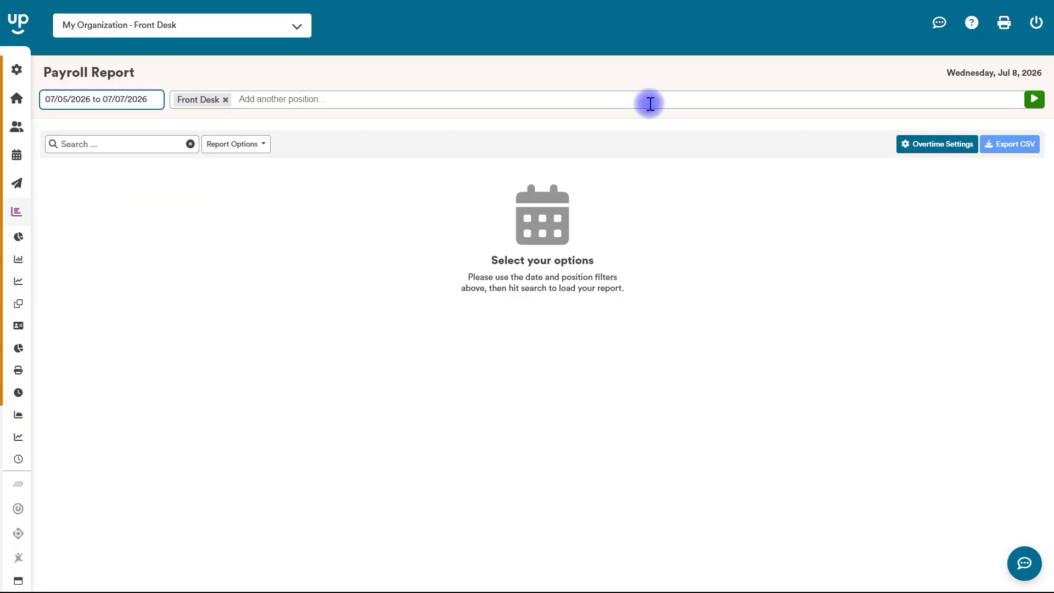
{"action": "left_click", "coordinate": [1033, 100]}
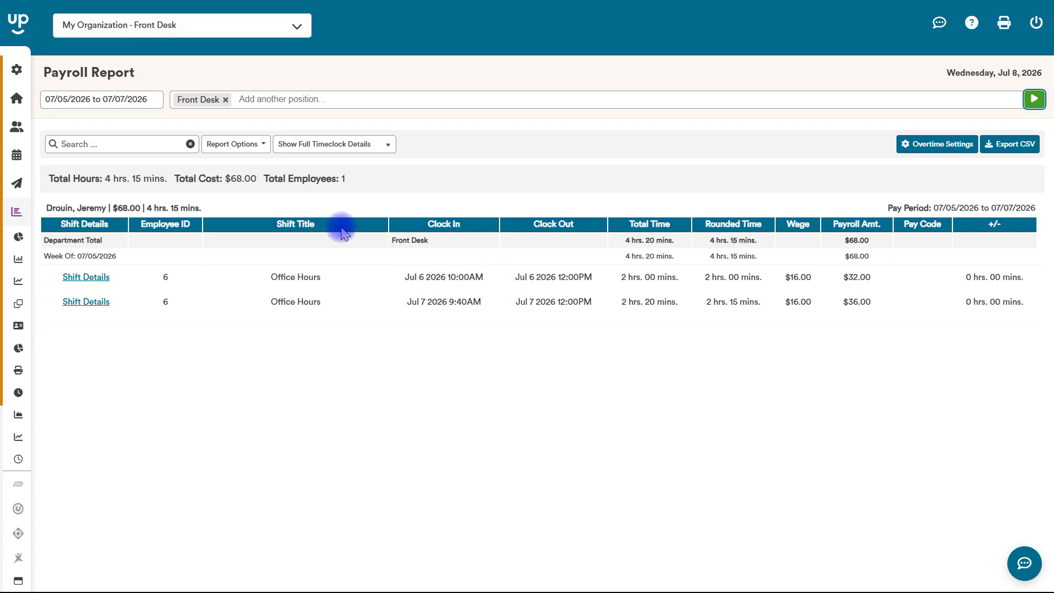
{"action": "left_click", "coordinate": [248, 144]}
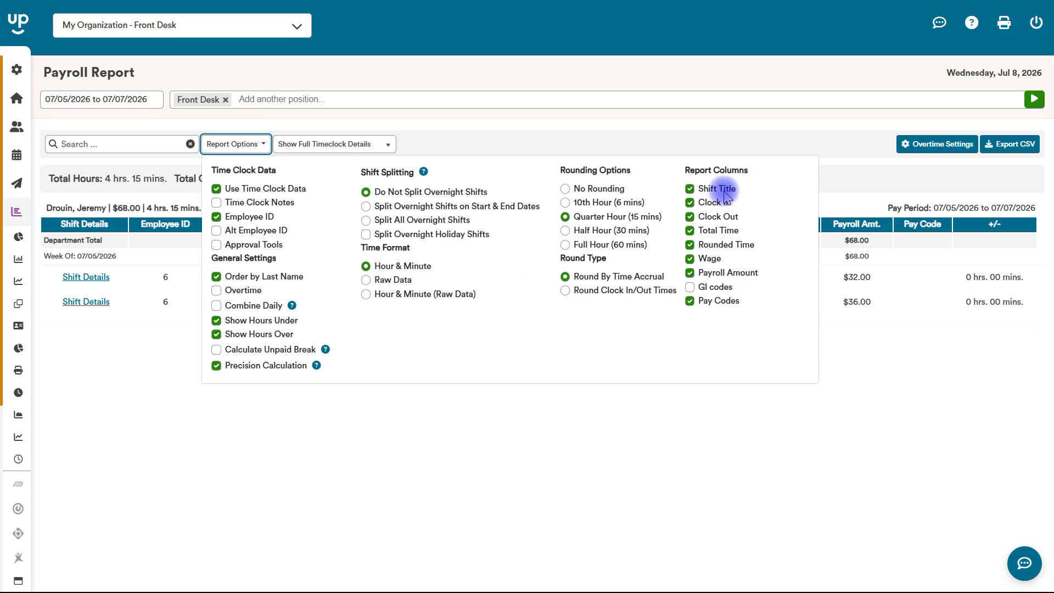
{"action": "left_click", "coordinate": [559, 72]}
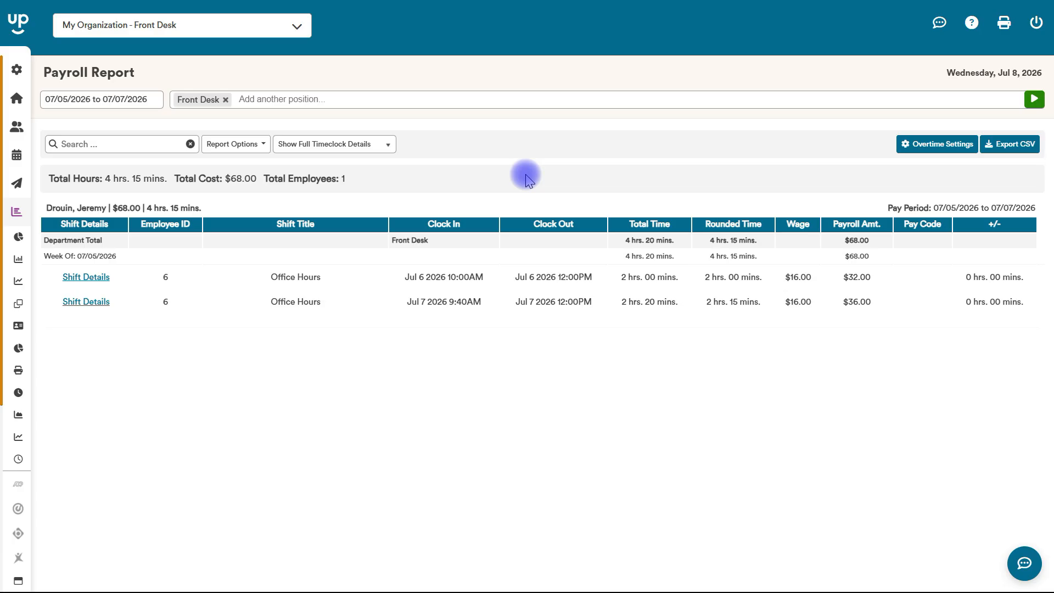
{"action": "mouse_move", "coordinate": [11, 261]}
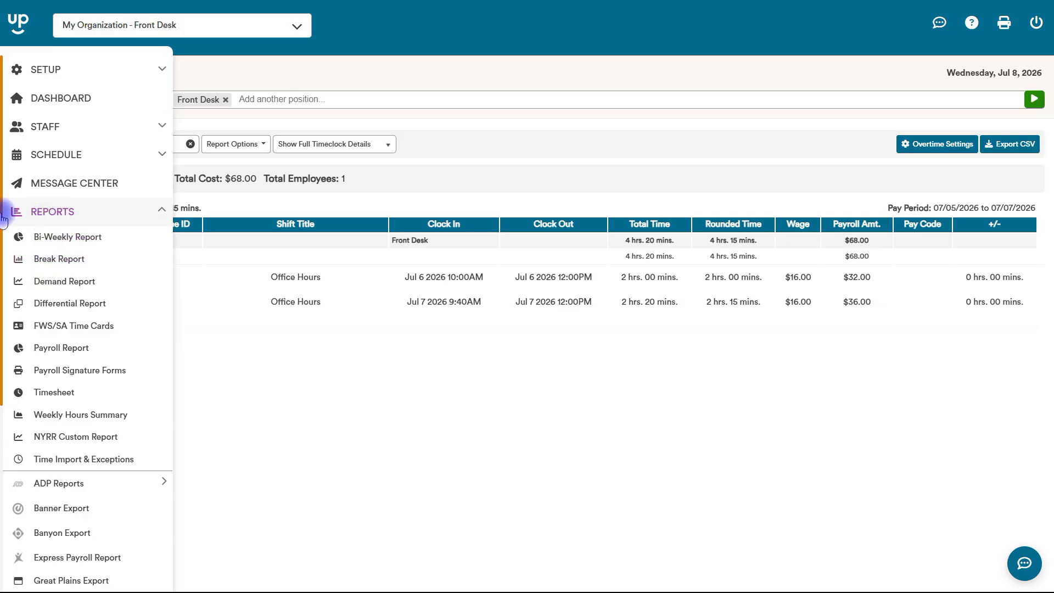
Open the Peoplesoft Export page from the Reports section of the sidebar
{"action": "scroll", "coordinate": [11, 330], "scroll_direction": "down", "scroll_amount": 5}
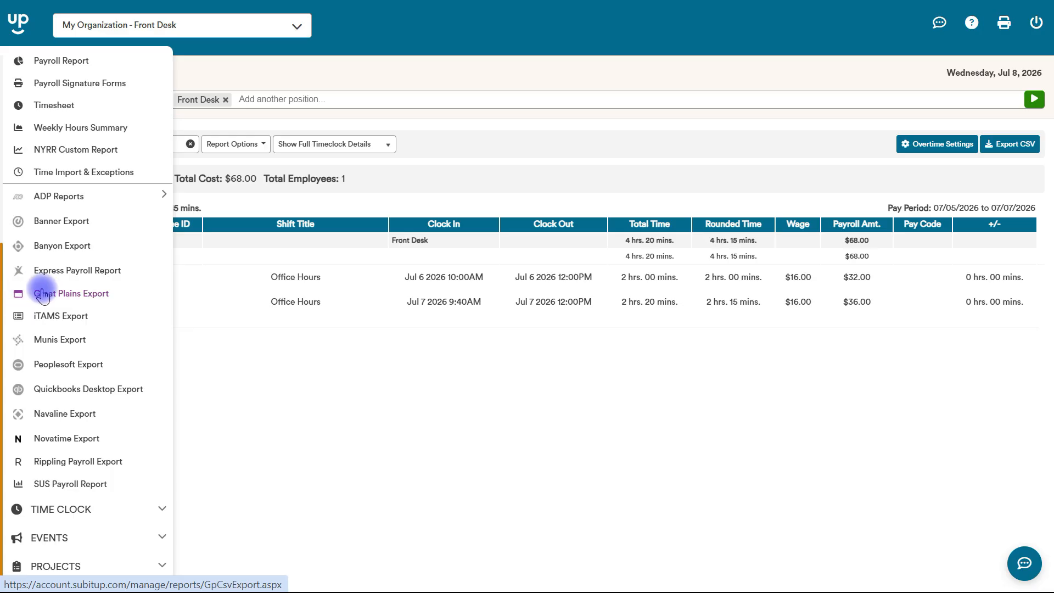
{"action": "mouse_move", "coordinate": [58, 200]}
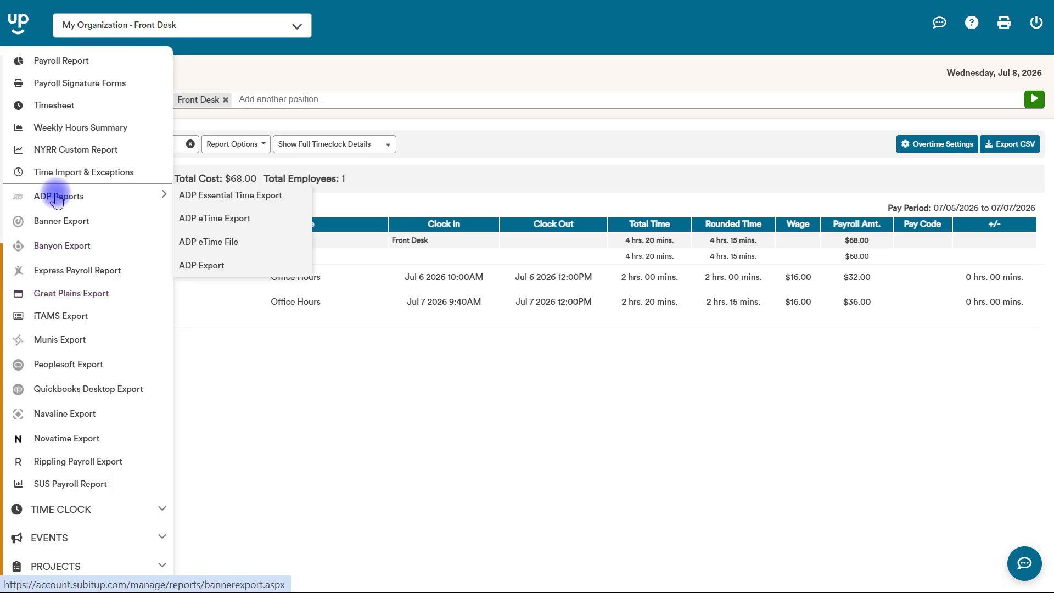
{"action": "left_click", "coordinate": [62, 365]}
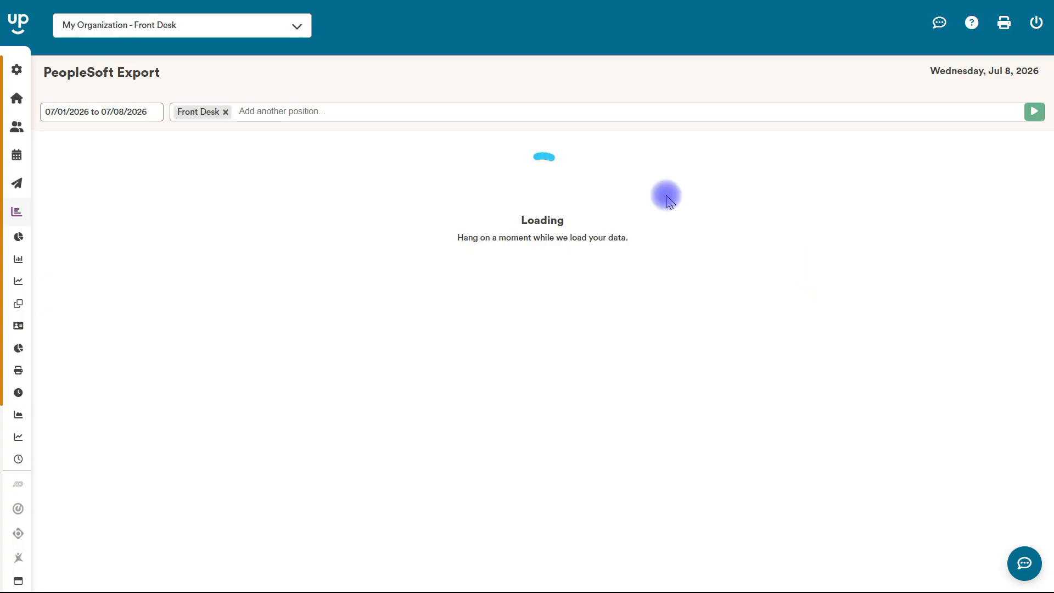
Move the SU_ASSIGNMNET_NB column directly below Clock In Time and close the export configuration
{"action": "left_click", "coordinate": [920, 159]}
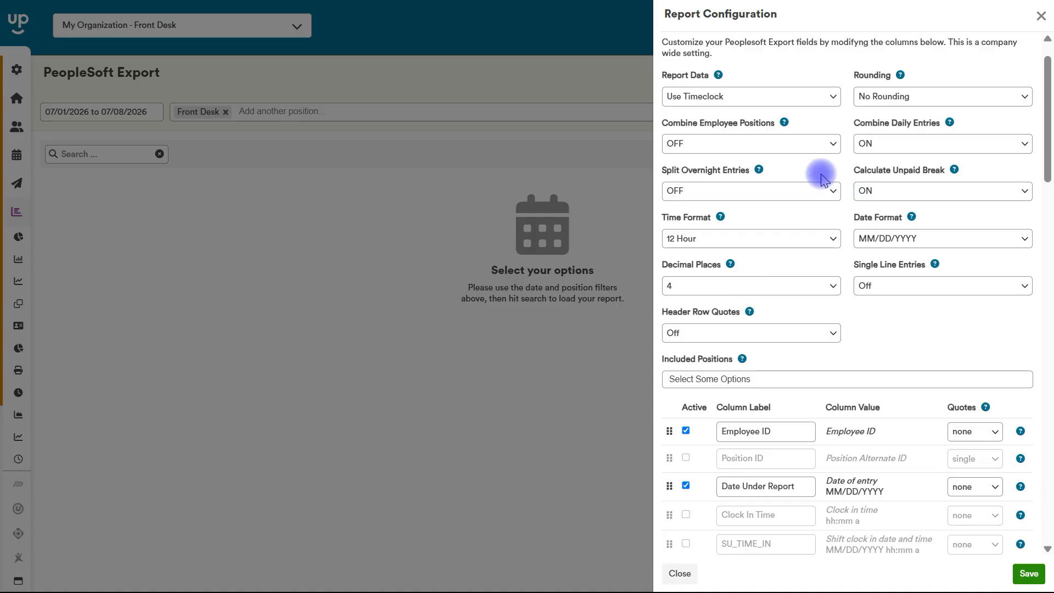
{"action": "left_click_drag", "start_coordinate": [1046, 112], "coordinate": [1046, 197]}
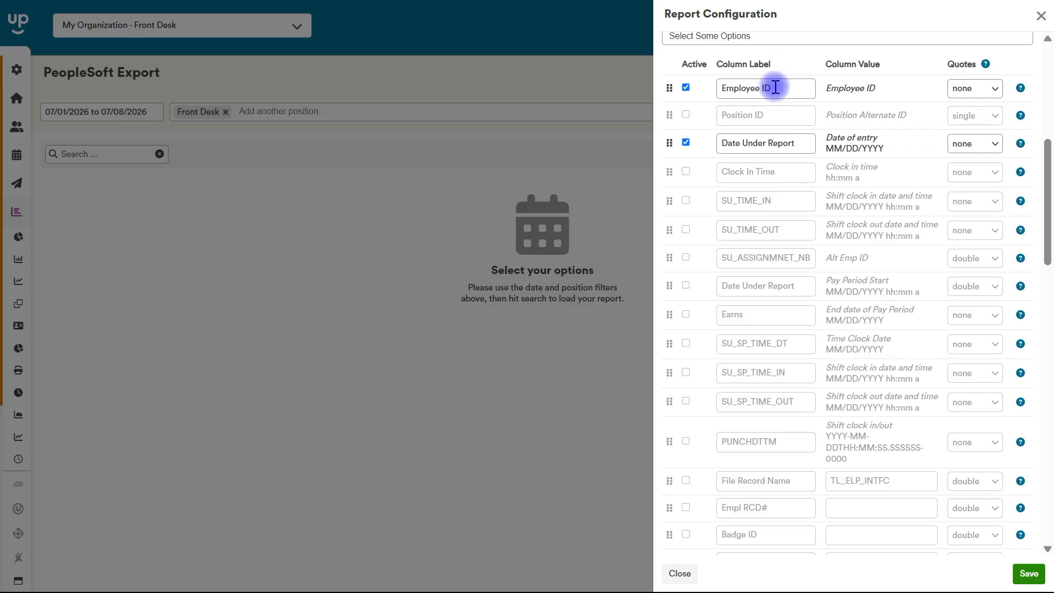
{"action": "left_click_drag", "start_coordinate": [670, 258], "coordinate": [671, 195]}
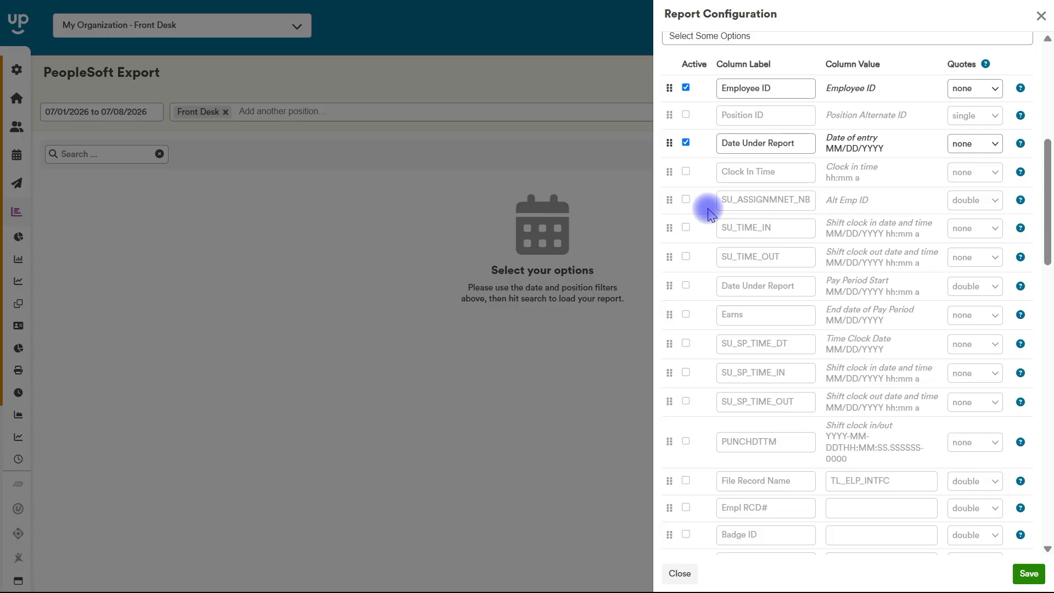
{"action": "left_click_drag", "start_coordinate": [1047, 196], "coordinate": [1047, 99]}
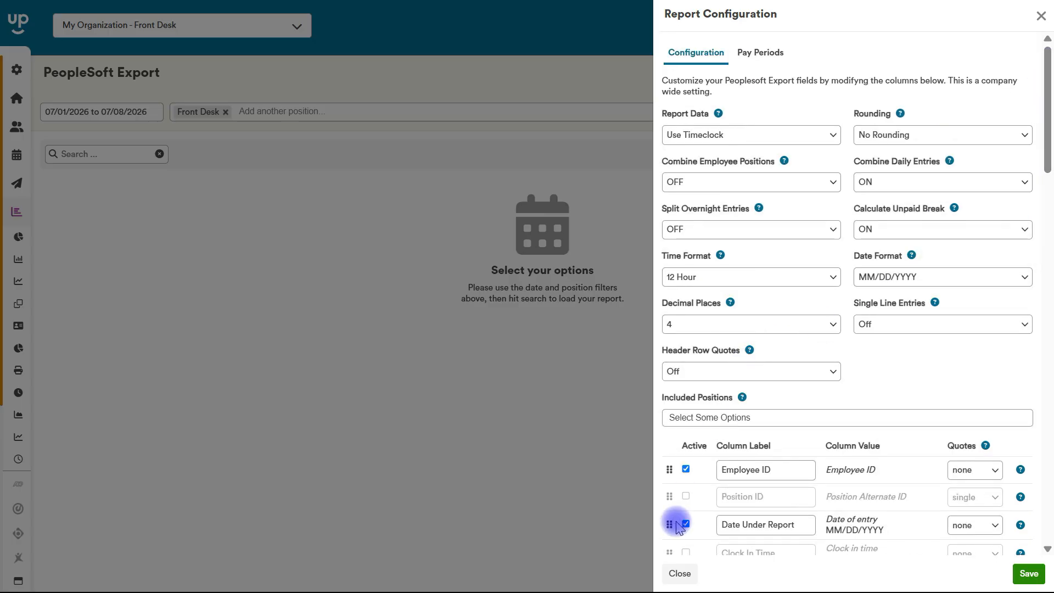
{"action": "left_click", "coordinate": [678, 573]}
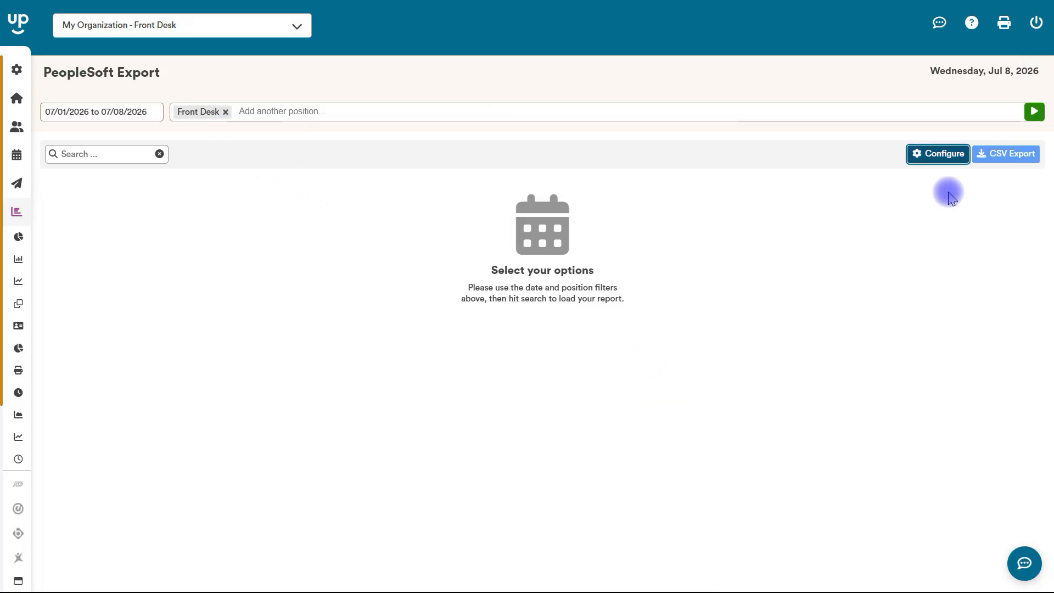